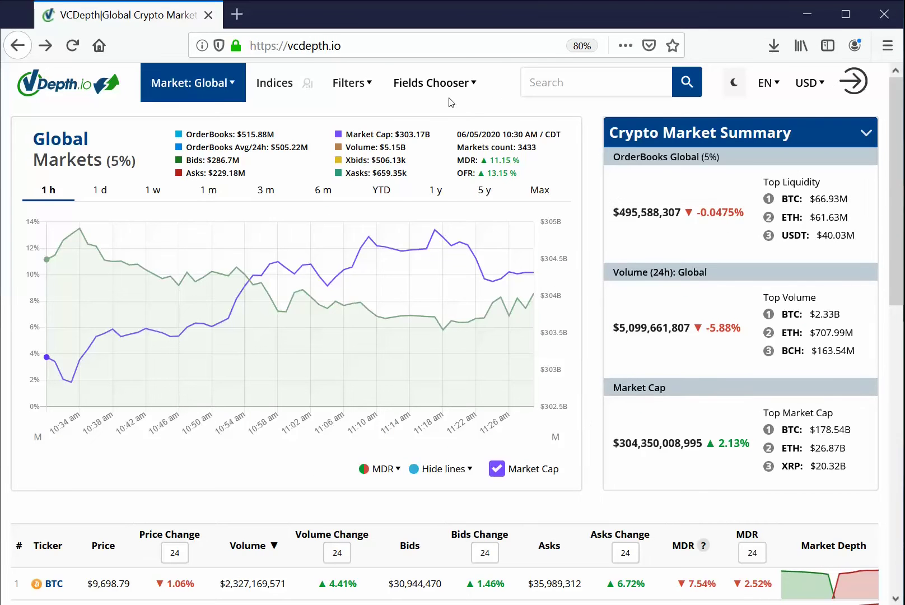
Step: Take the Bids field out and restore it to fifth place, and remove Bids Change, Asks Change and the second MDR field from the table
click(448, 82)
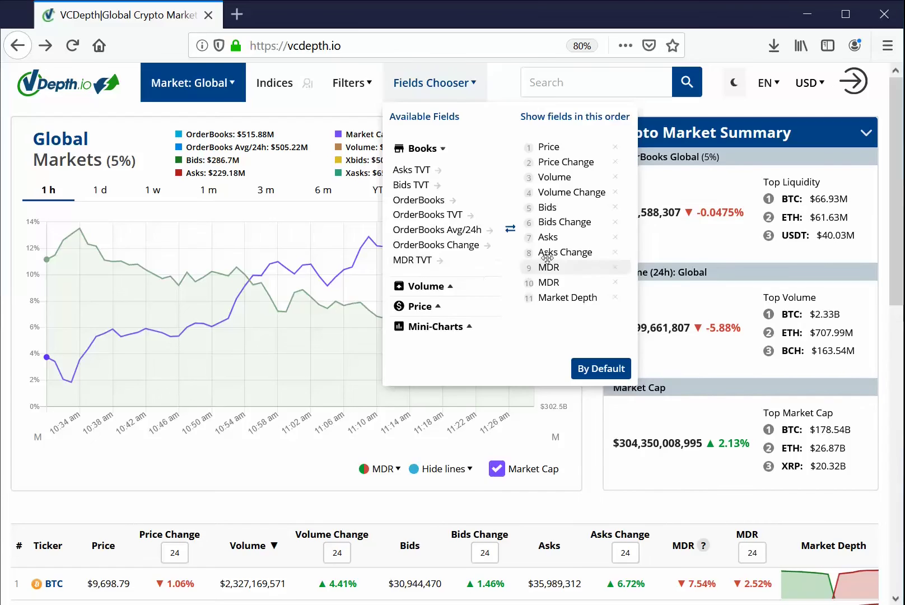
click(561, 208)
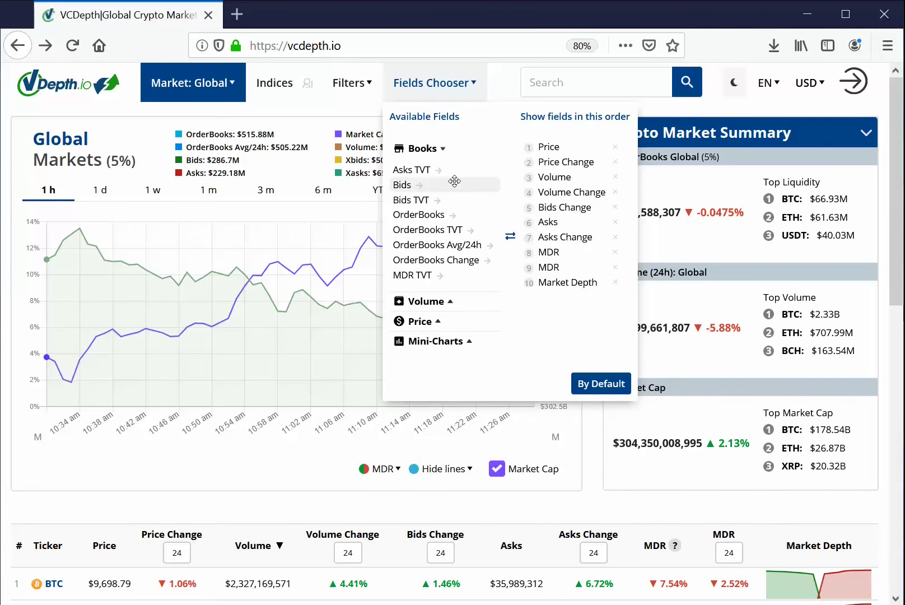
drag(454, 181, 545, 208)
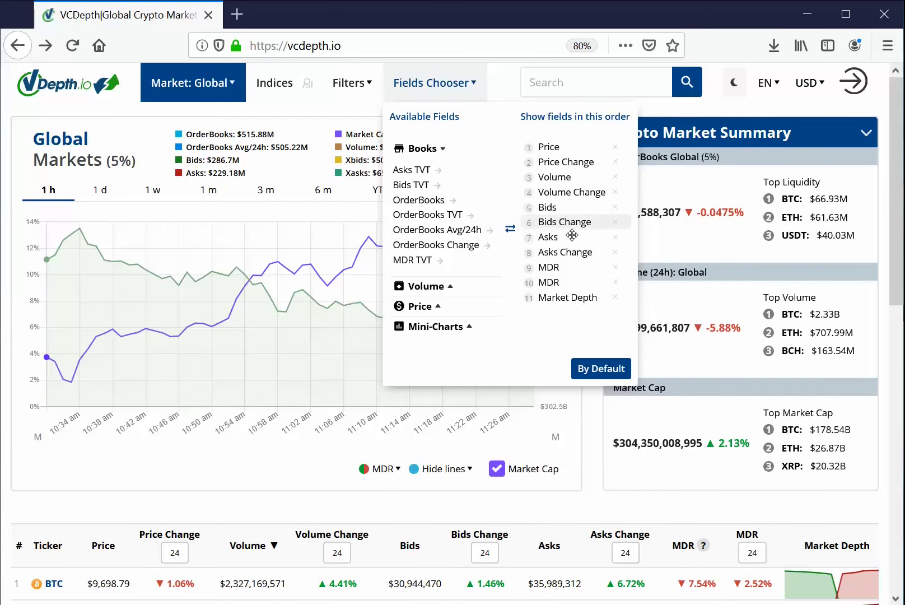
click(572, 229)
click(572, 237)
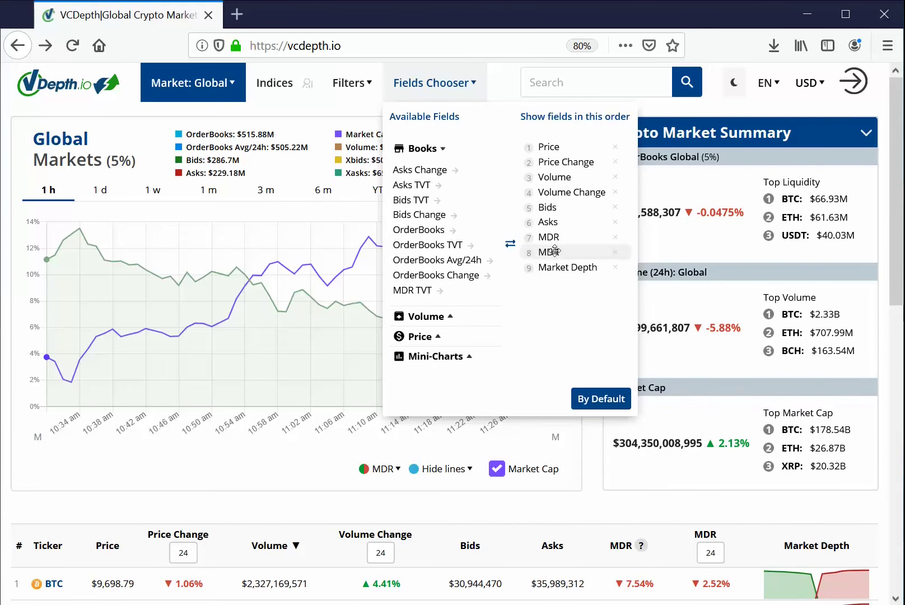
click(551, 252)
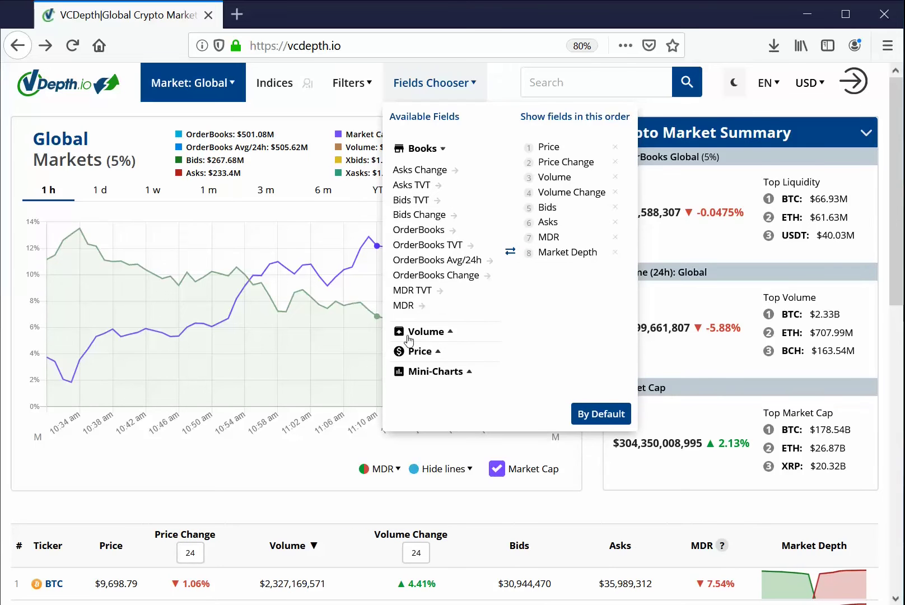
Step: Add the volume fields Xbids, Xasks and OFR to the market table and remove the Market Depth field
click(423, 331)
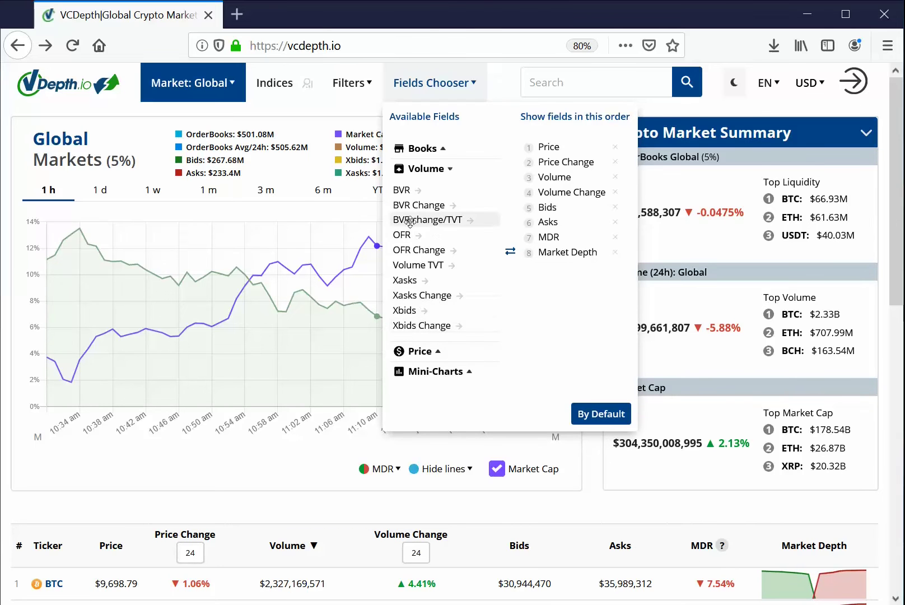
click(407, 278)
click(405, 298)
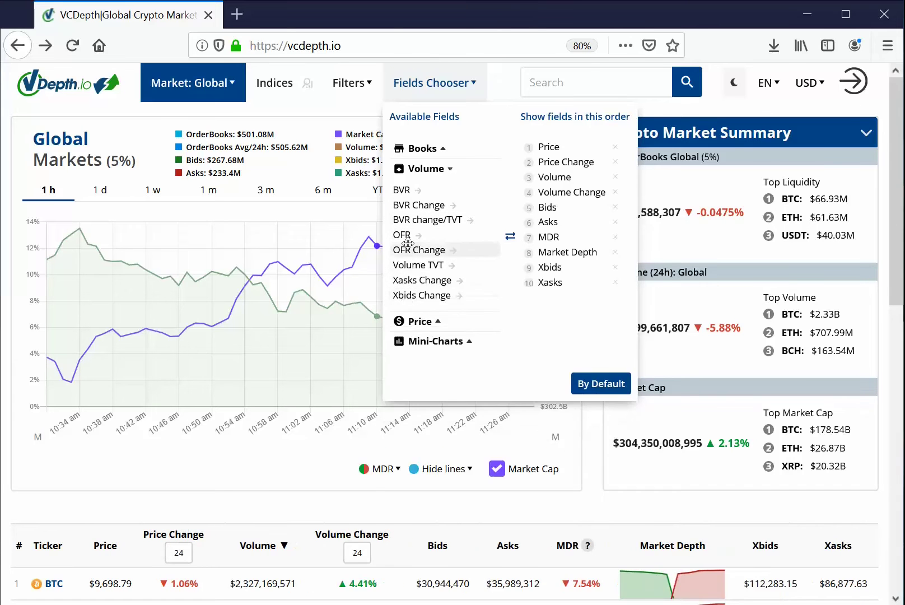
click(404, 235)
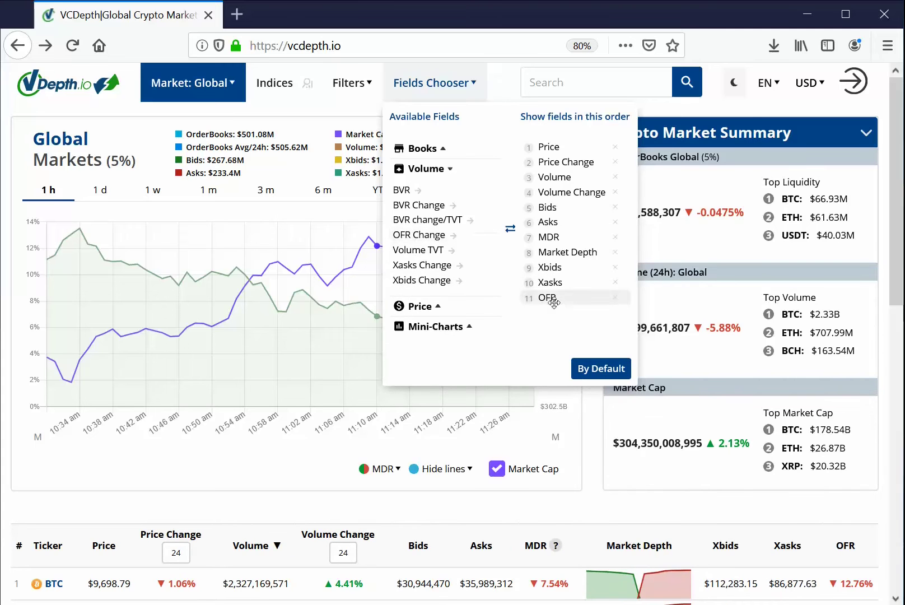
click(616, 252)
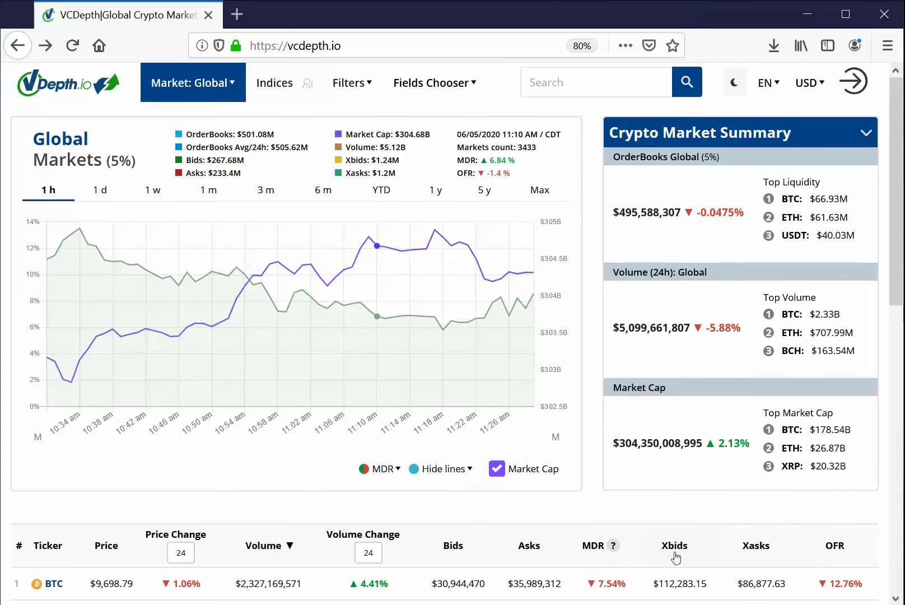
Step: Reorder the market table columns so that Xbids follows Bids and Xasks follows Asks
drag(672, 557, 538, 543)
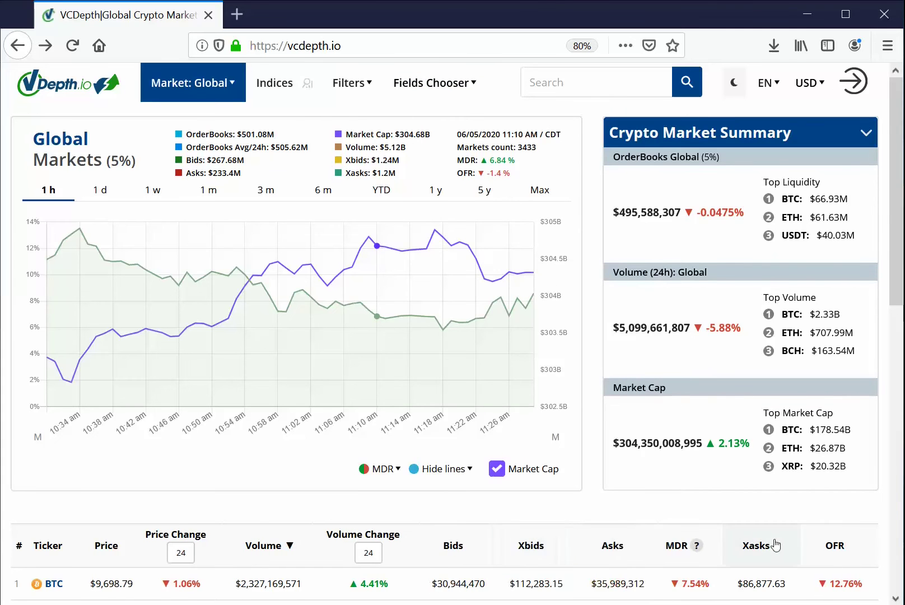
drag(770, 546, 693, 544)
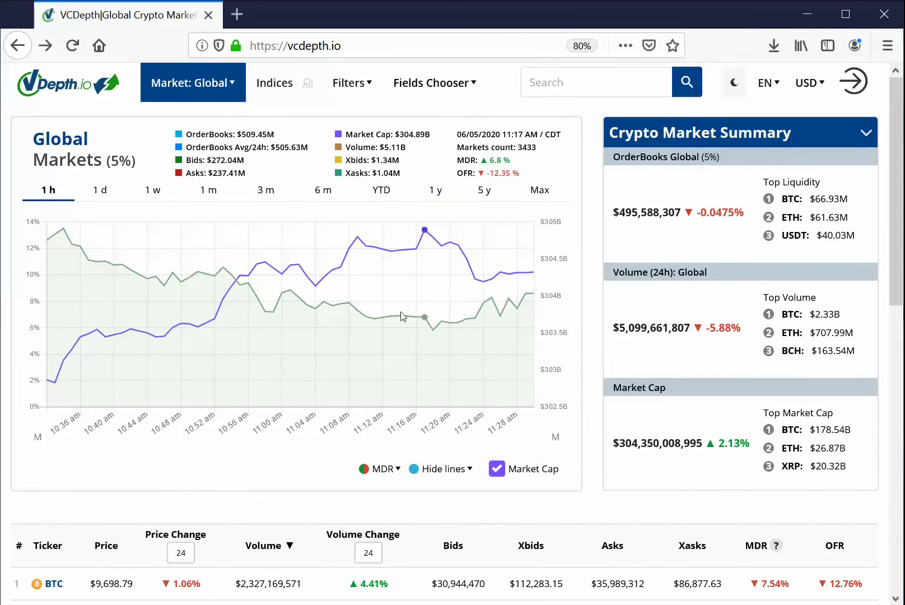
Step: Hide the MDR line in the global markets chart and display the xBids & xAsks lines
click(398, 469)
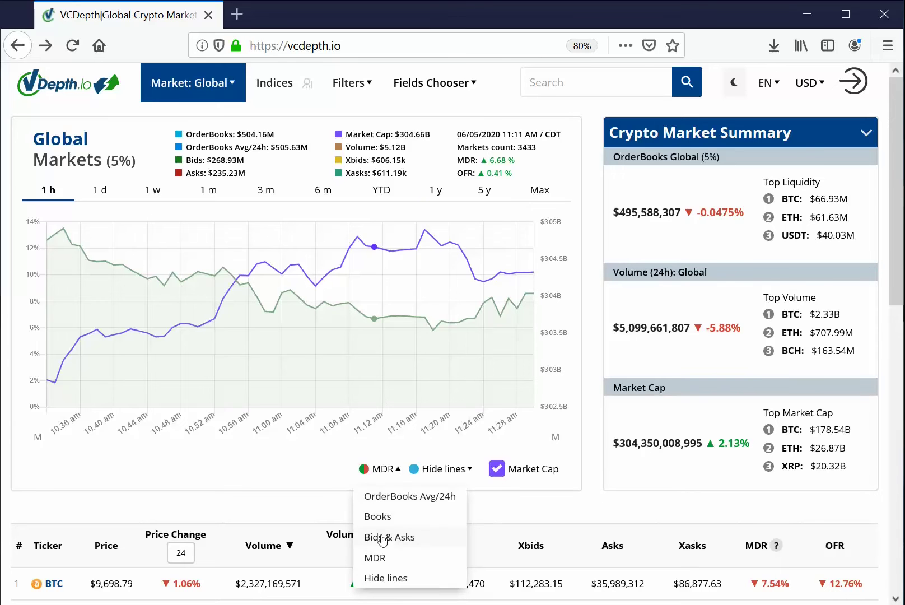
click(462, 475)
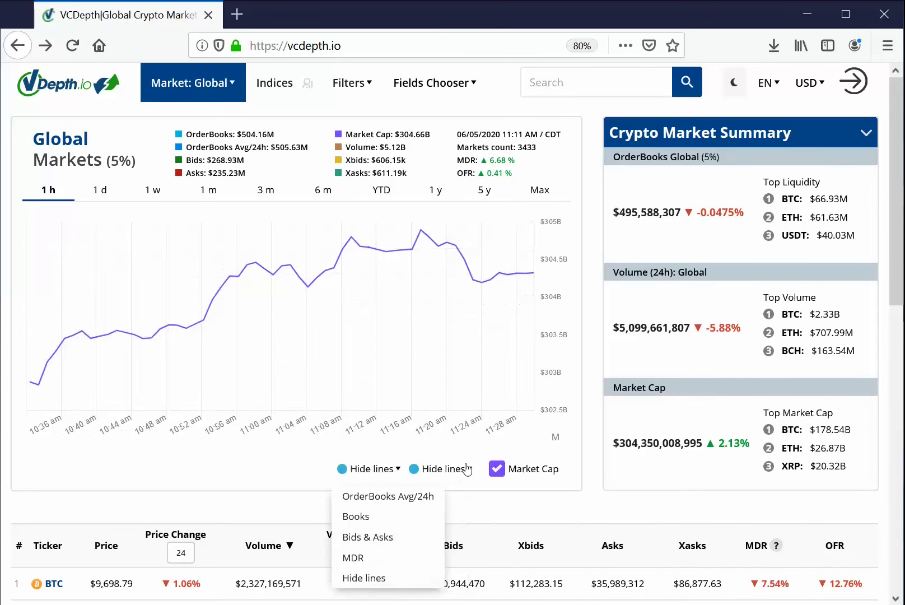
click(461, 471)
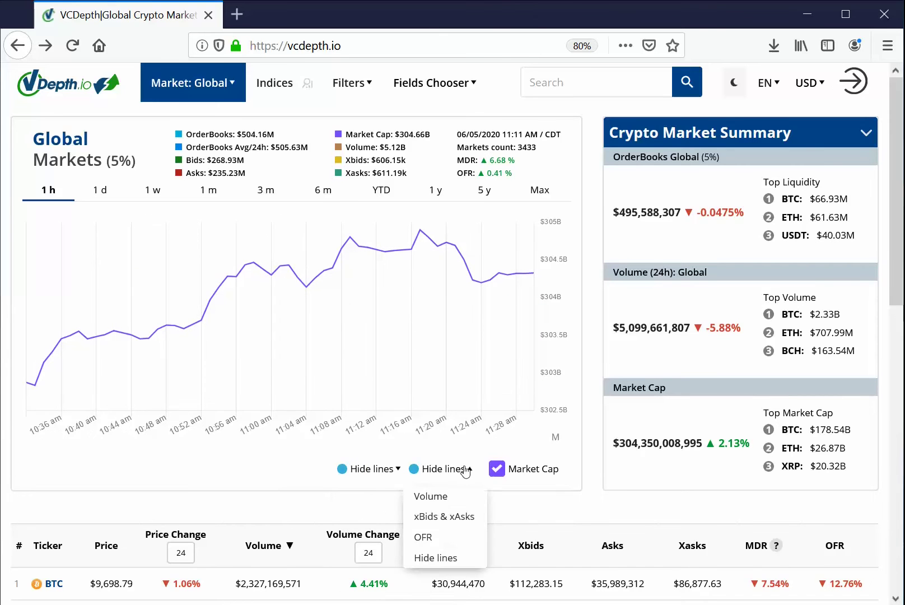
click(451, 517)
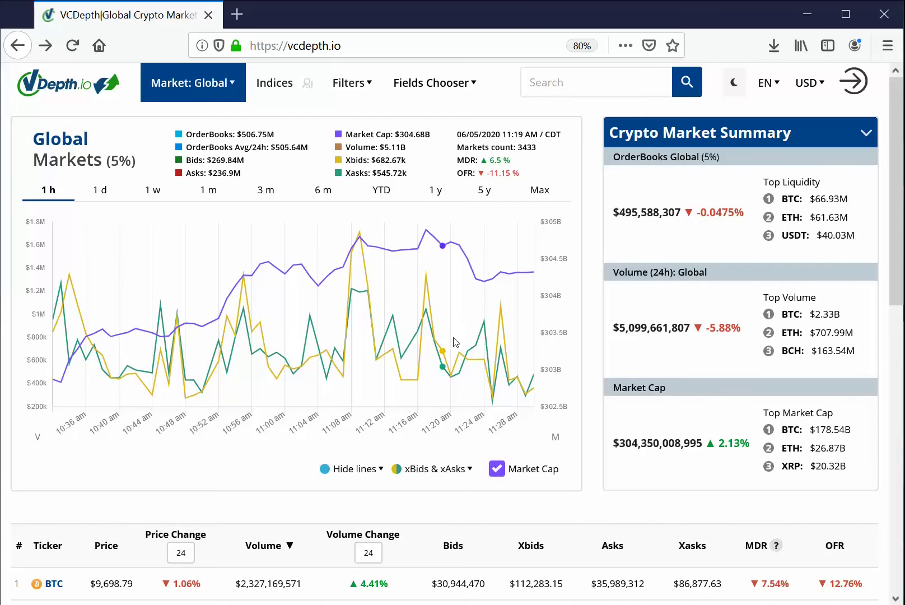
Step: Examine the Xbids and Xasks values in the chart legend over the one-hour range
drag(353, 159, 390, 157)
click(422, 163)
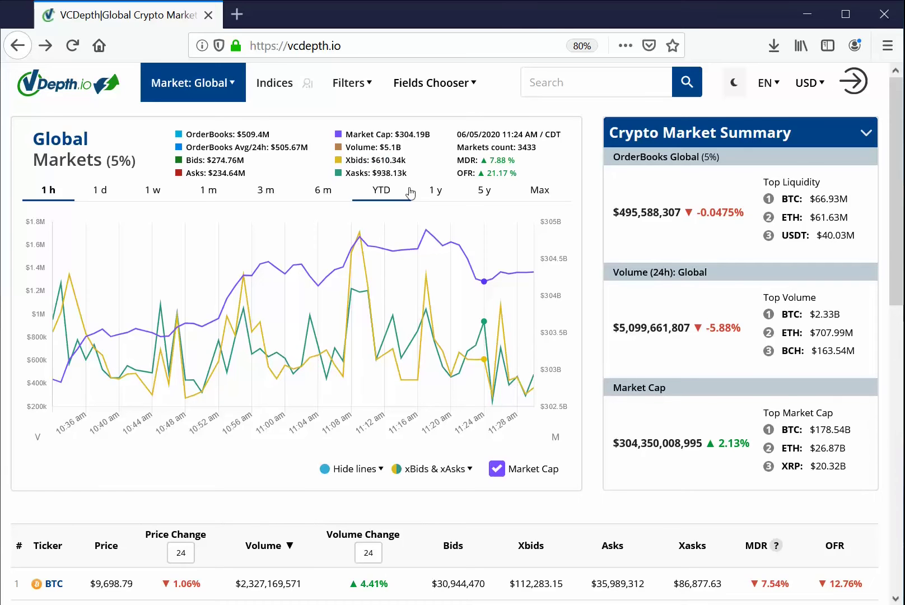
drag(345, 172, 408, 174)
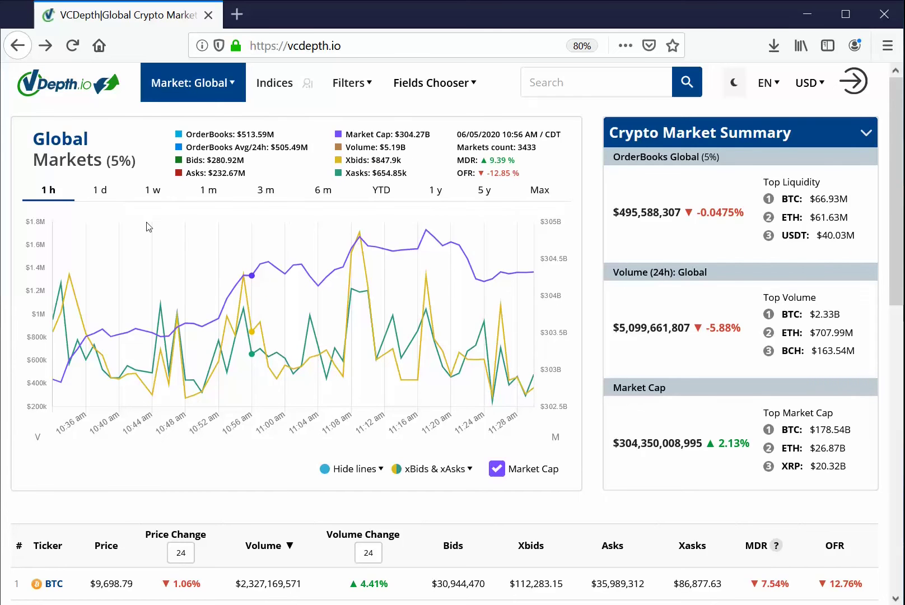
click(110, 199)
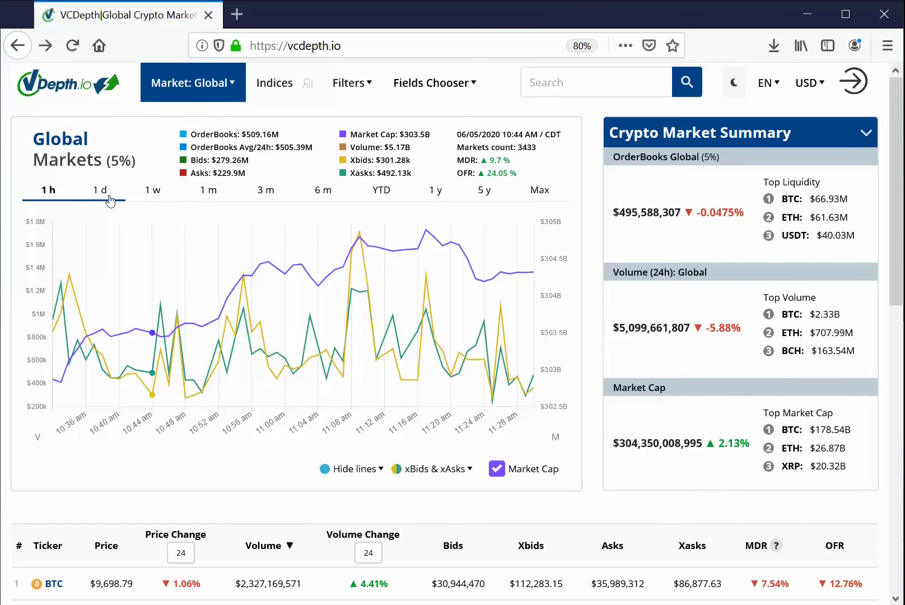
click(56, 195)
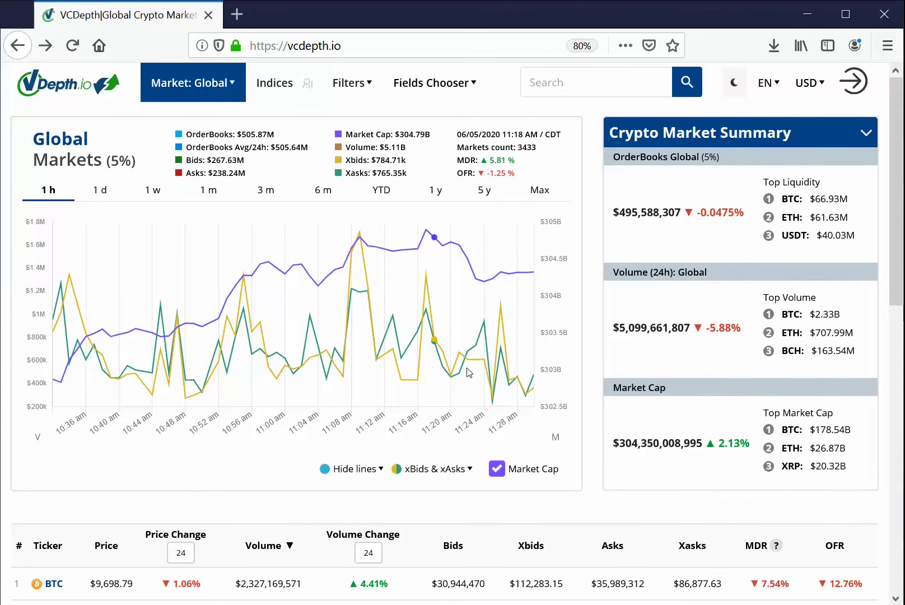
mouse_move(676, 146)
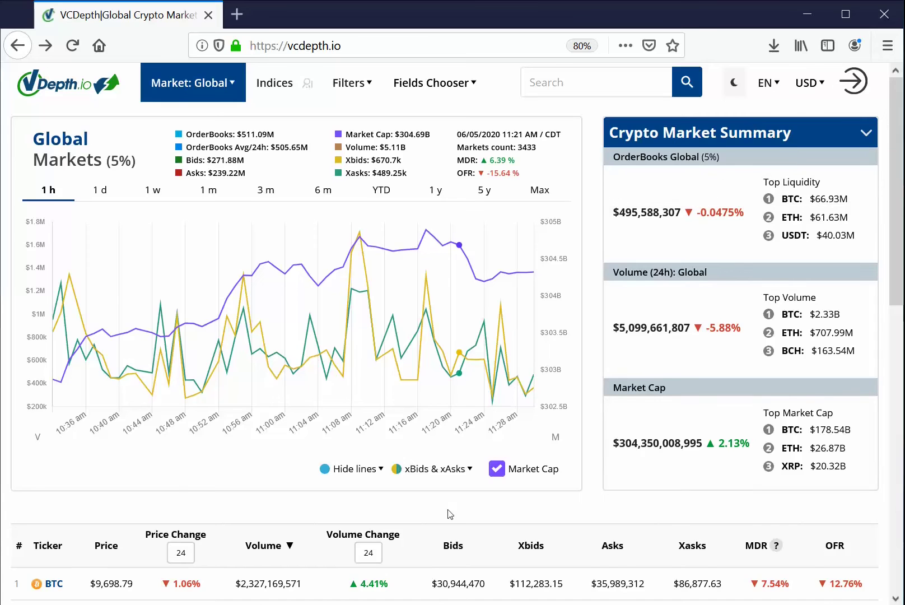
scroll(450, 513, down, 1)
scroll(501, 514, up, 1)
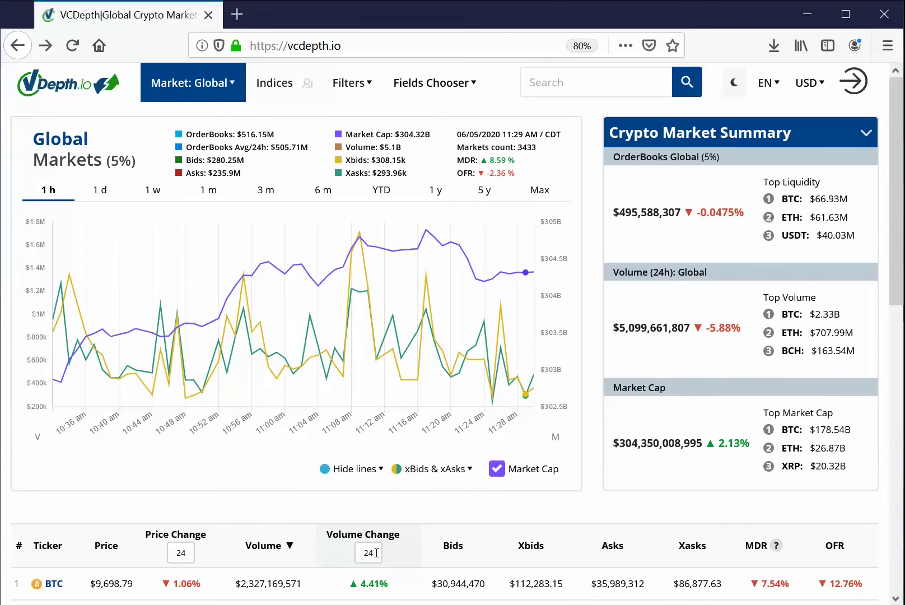
Step: Replace the xBids & xAsks lines in the global markets chart with the OFR line
click(178, 552)
click(414, 469)
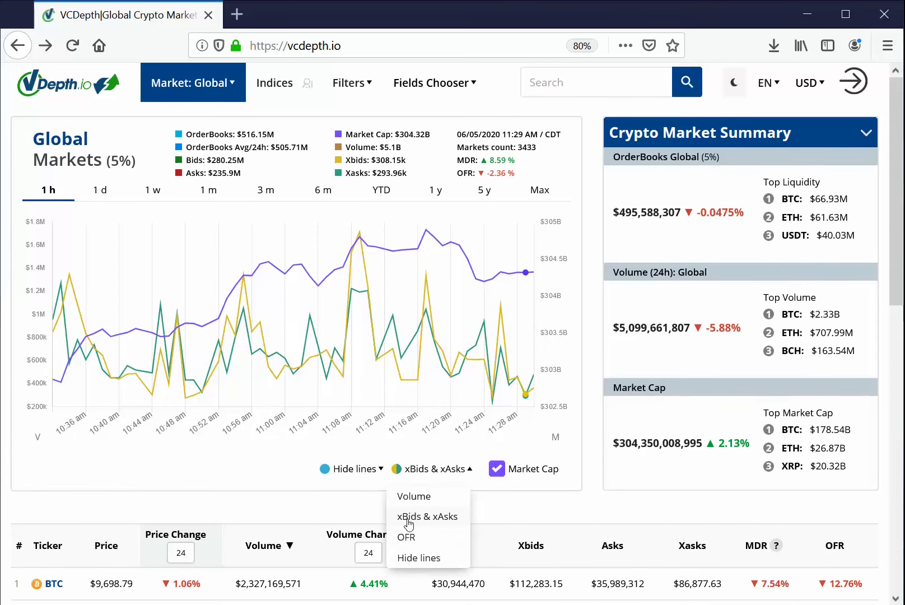
click(410, 538)
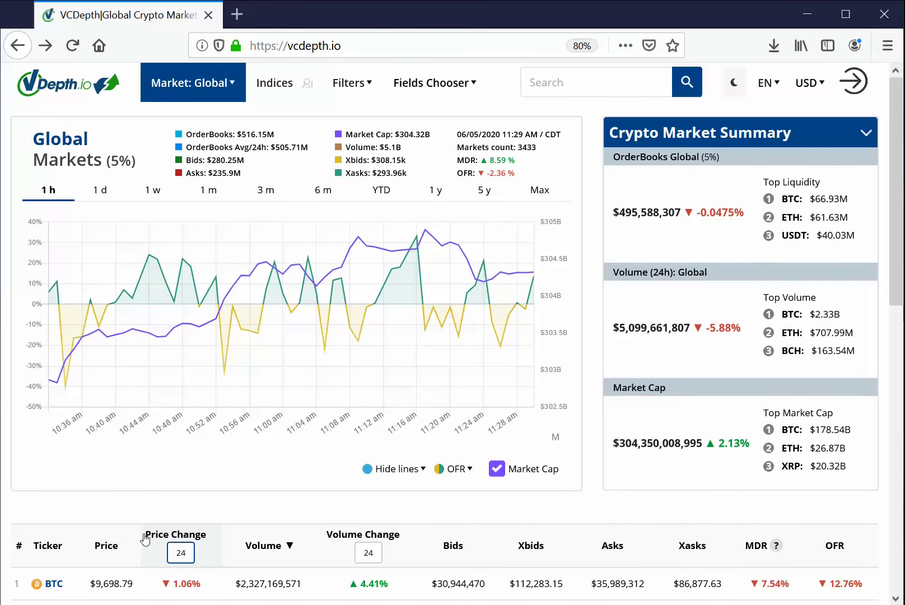
Step: Set the Price Change column's time interval to 3 and apply it
click(186, 547)
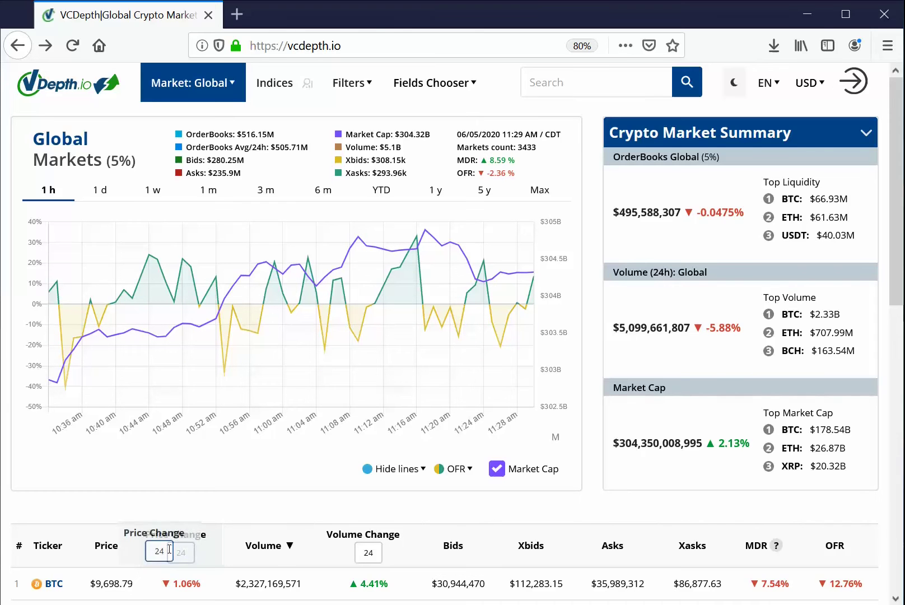
key(BackSpace)
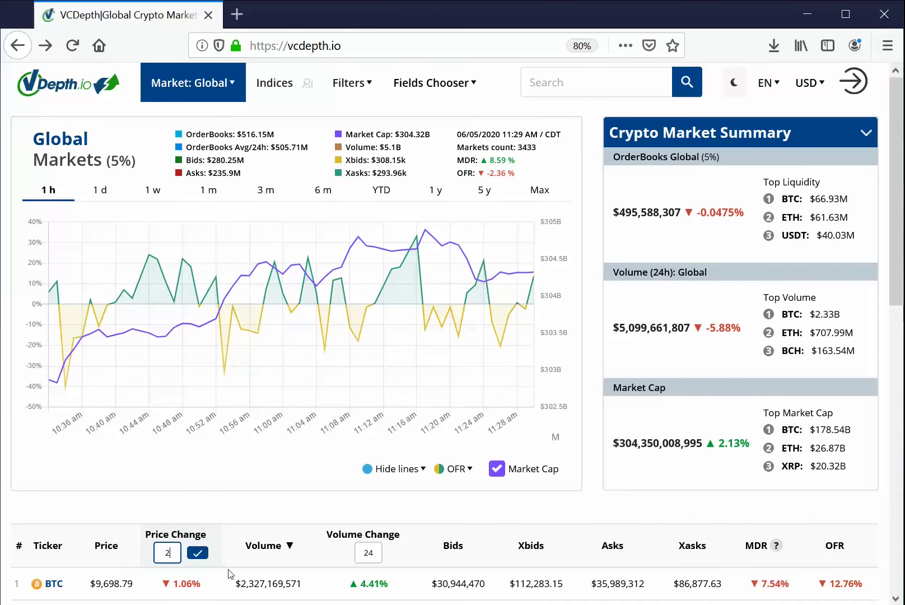
key(BackSpace)
text(3)
click(202, 553)
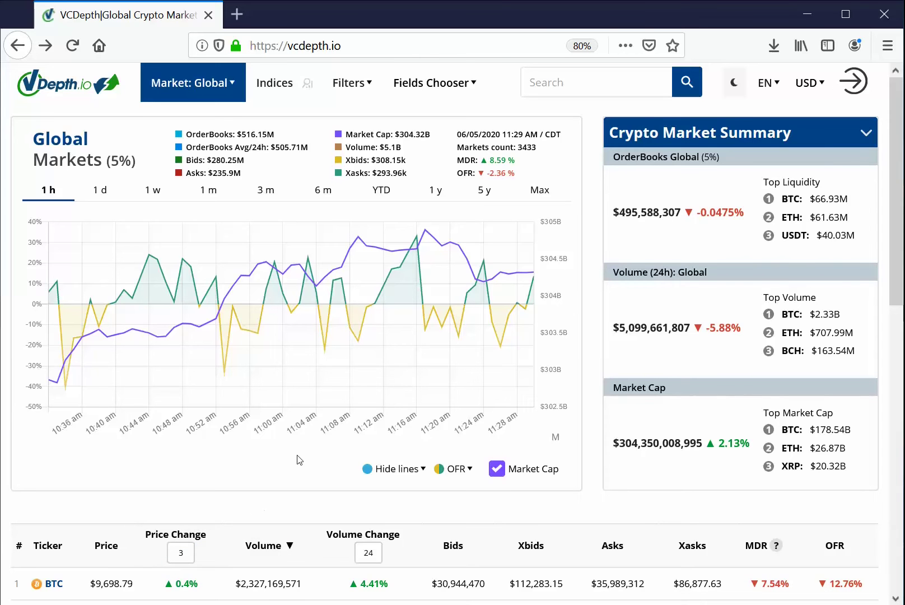
Step: Set the Volume Change column's time interval to 3 and apply it
click(373, 552)
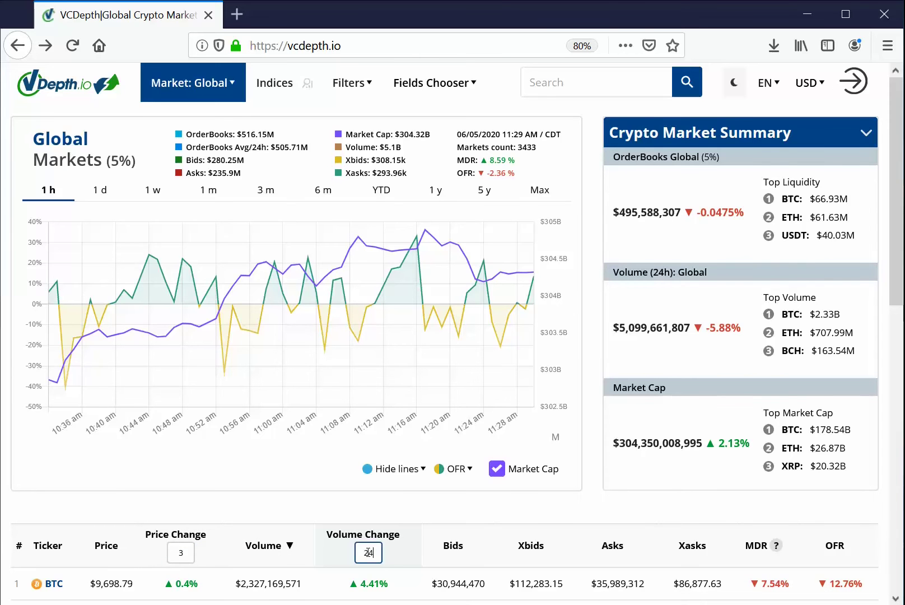
mouse_move(379, 553)
mouse_down()
mouse_move(333, 552)
mouse_move(381, 549)
mouse_up()
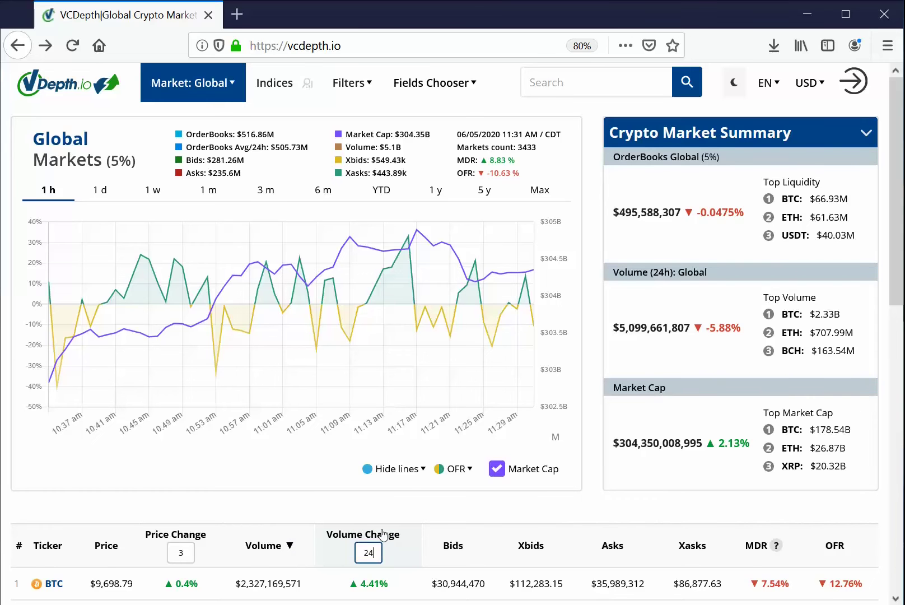
key(BackSpace)
key(BackSpace)
text(3)
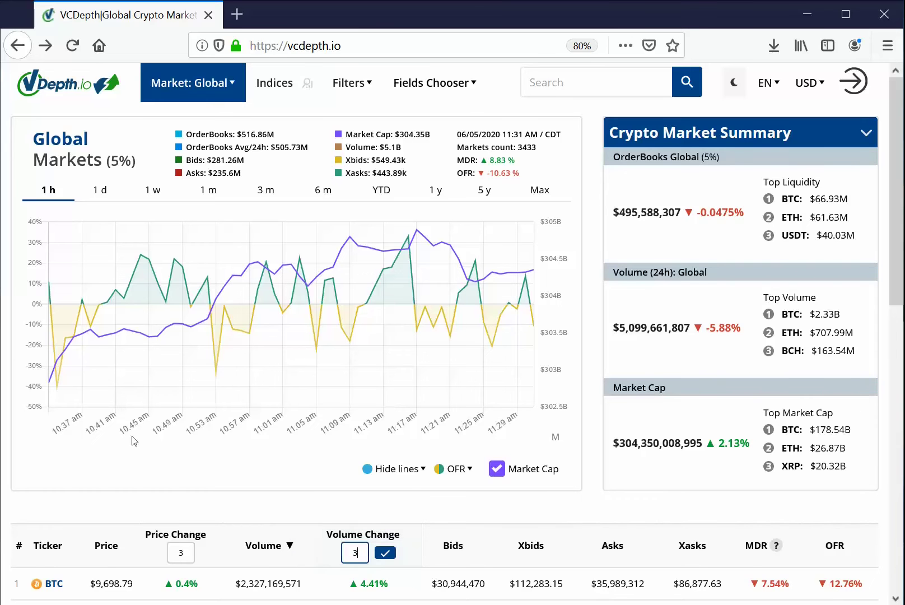
click(386, 553)
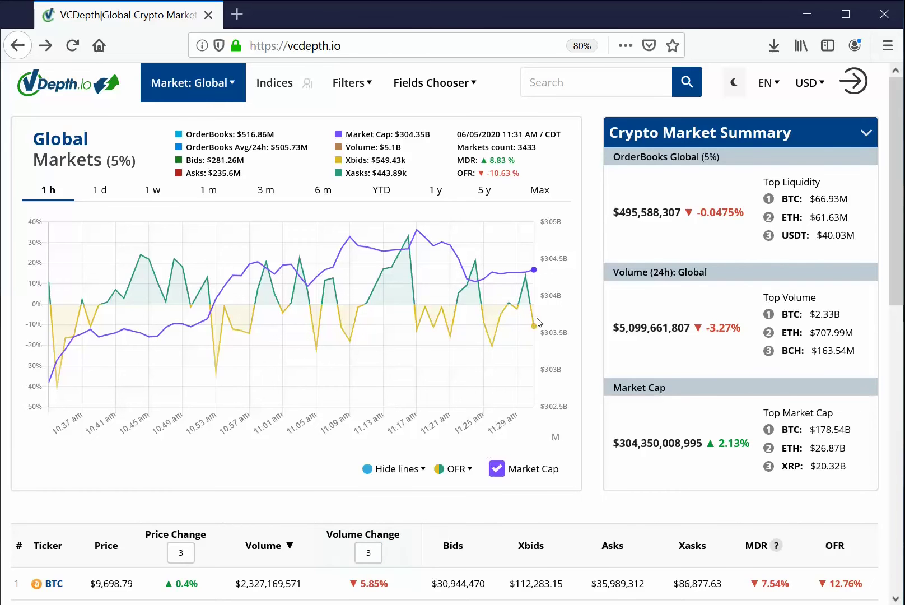
Step: Check the chart's OFR value, switch the Crypto Market Summary to Order Flow and look through its recent large buys and sells
drag(462, 173, 513, 177)
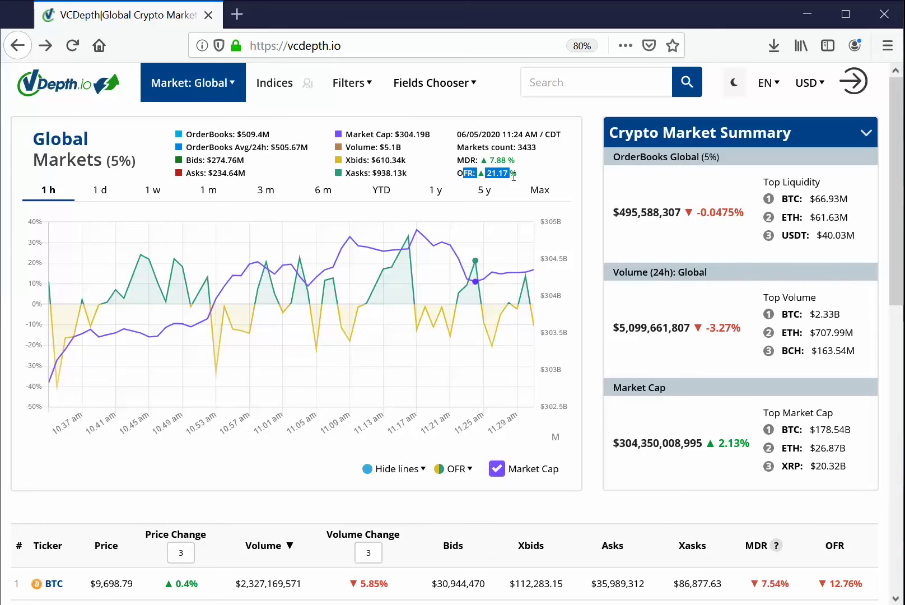
click(865, 133)
click(866, 134)
click(867, 134)
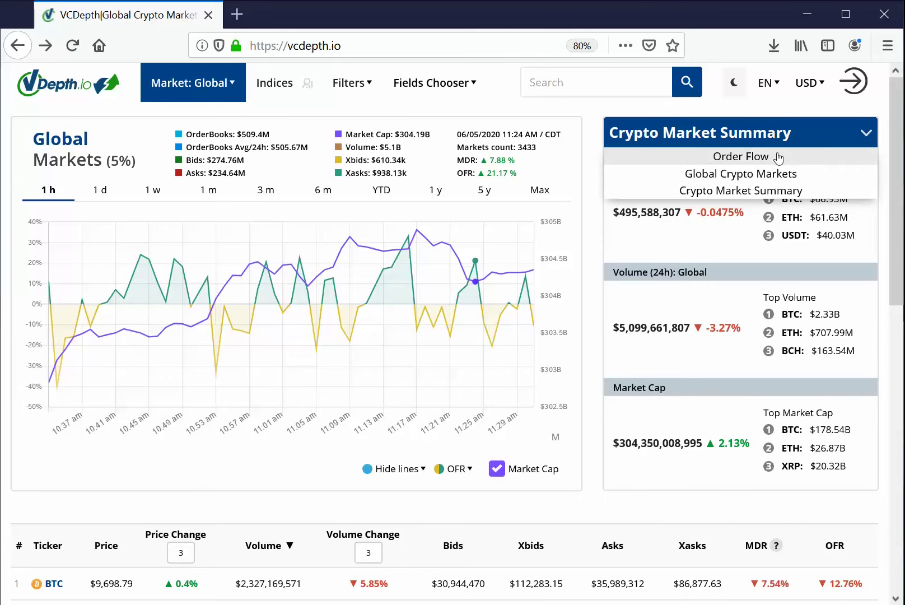
click(777, 156)
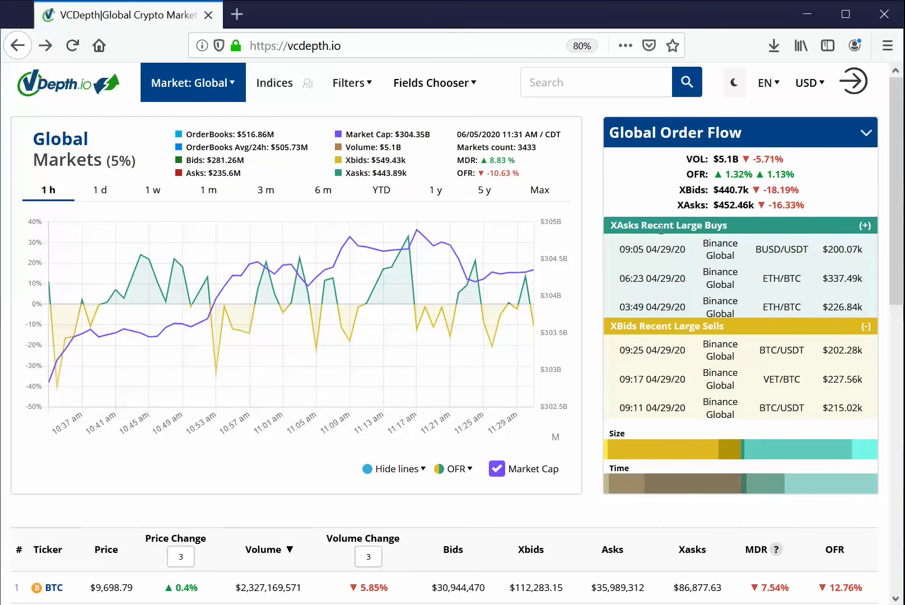
scroll(775, 285, down, 5)
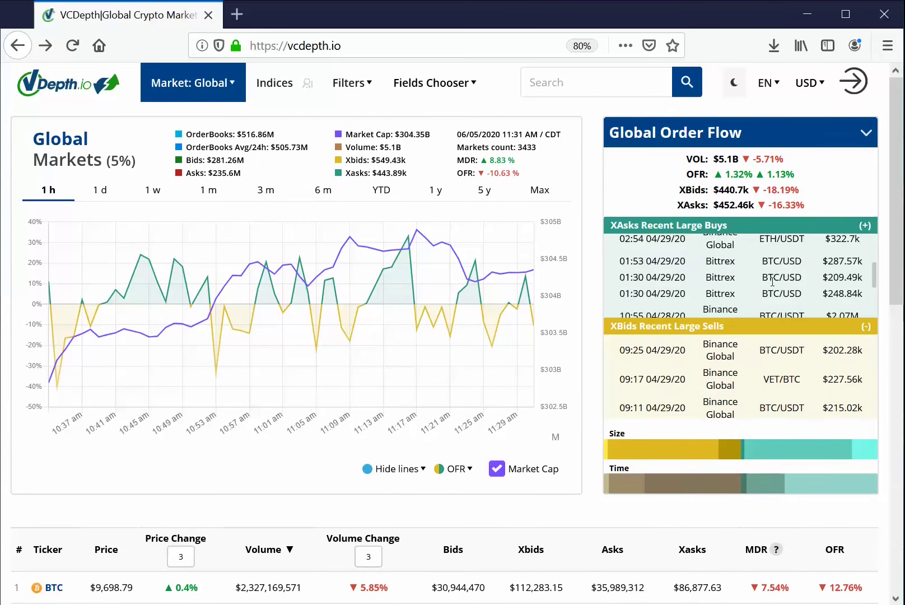
scroll(772, 281, up, 3)
scroll(770, 363, down, 3)
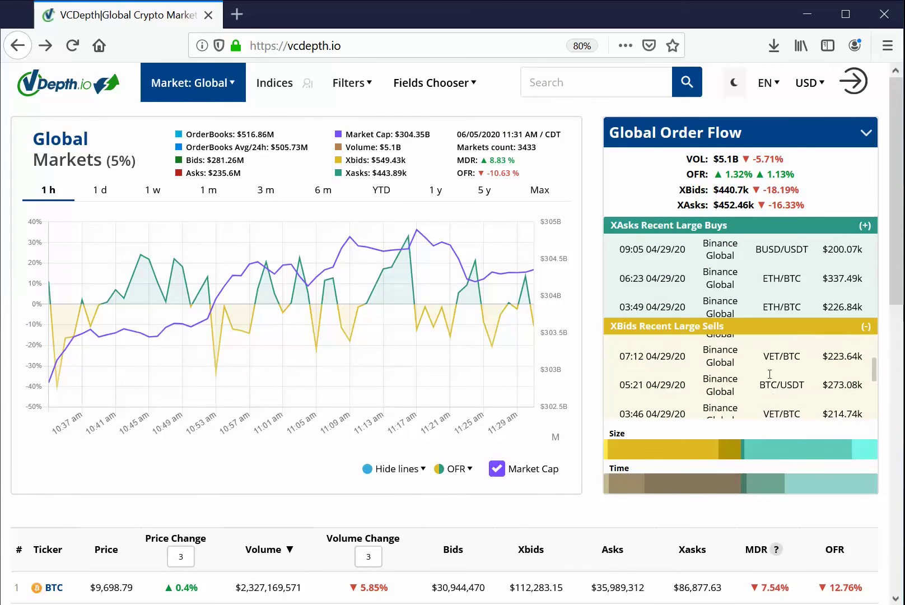
Step: Return to the newest recent large sells and examine the latest large buy, the Binance Global BUSD/USDT row, in the Global Order Flow
scroll(770, 362, up, 3)
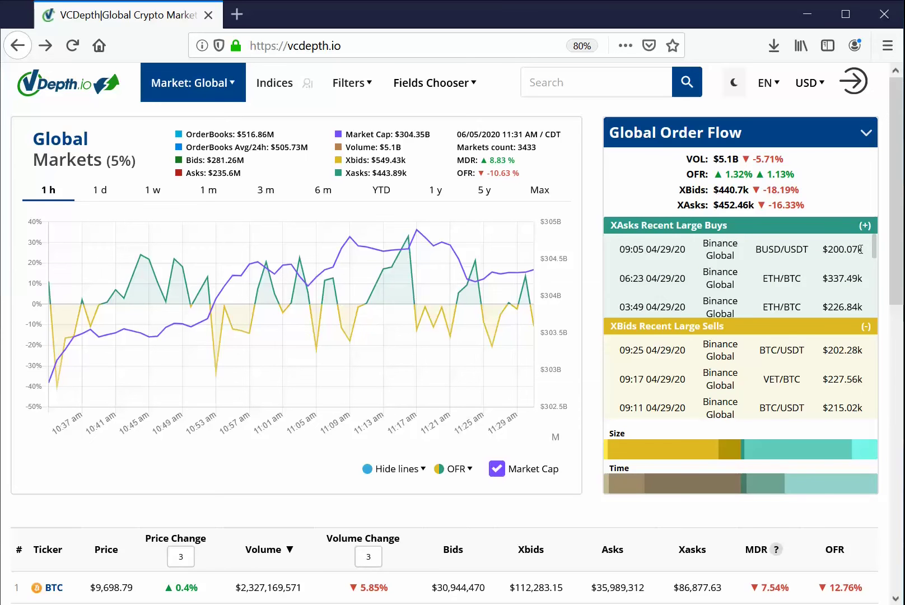
drag(859, 249, 621, 250)
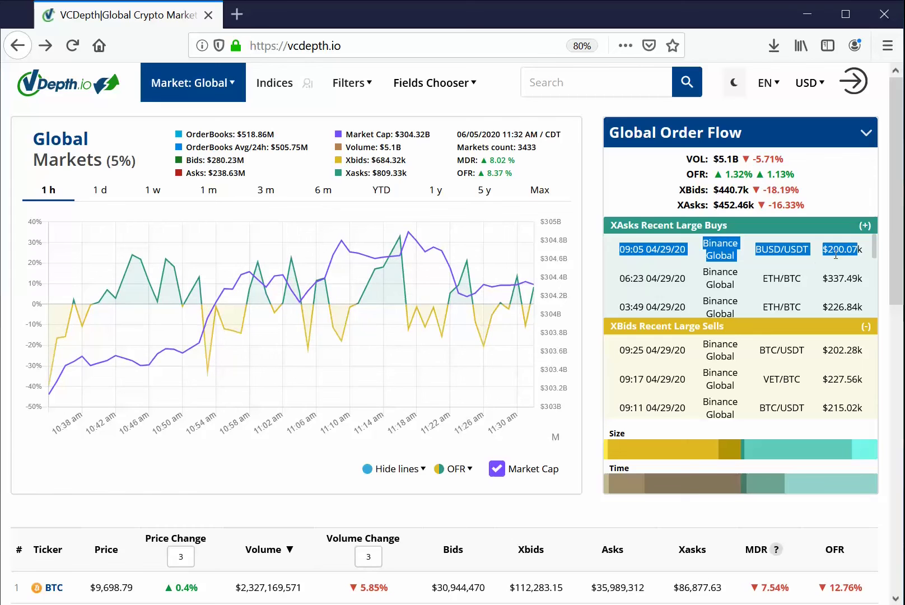
click(595, 287)
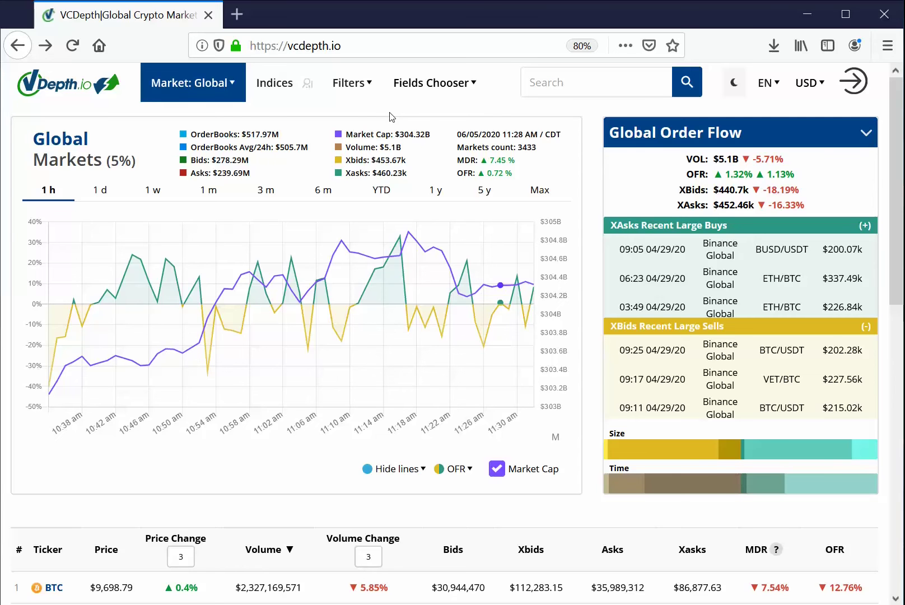
Step: Switch the market to Derivatives and look through its recent large buys and sells
click(231, 84)
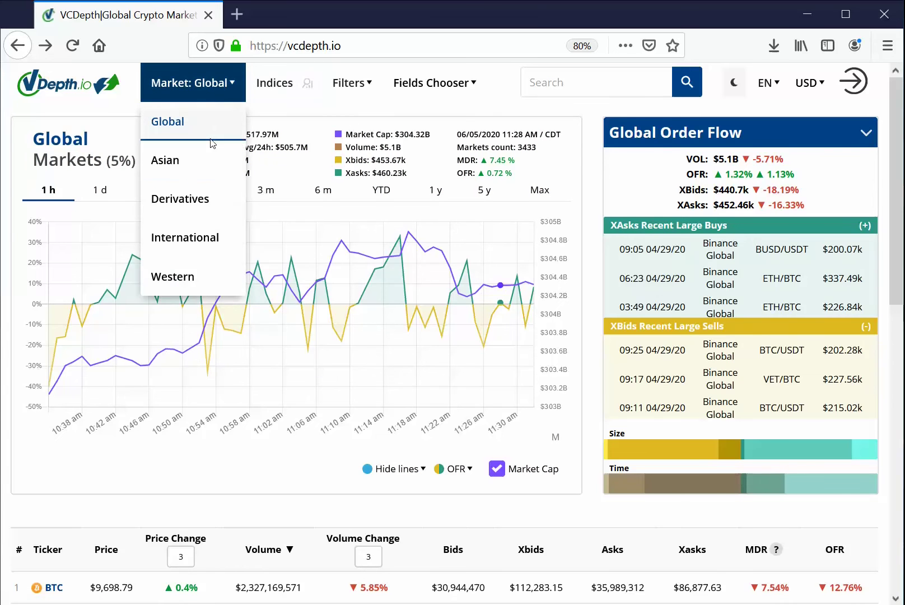
click(191, 200)
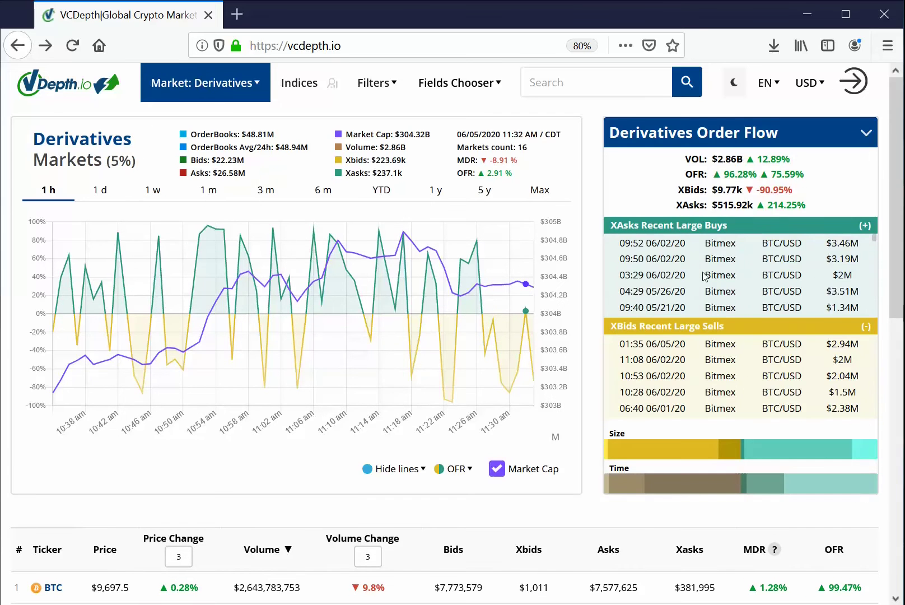
scroll(704, 276, down, 2)
scroll(704, 276, down, 6)
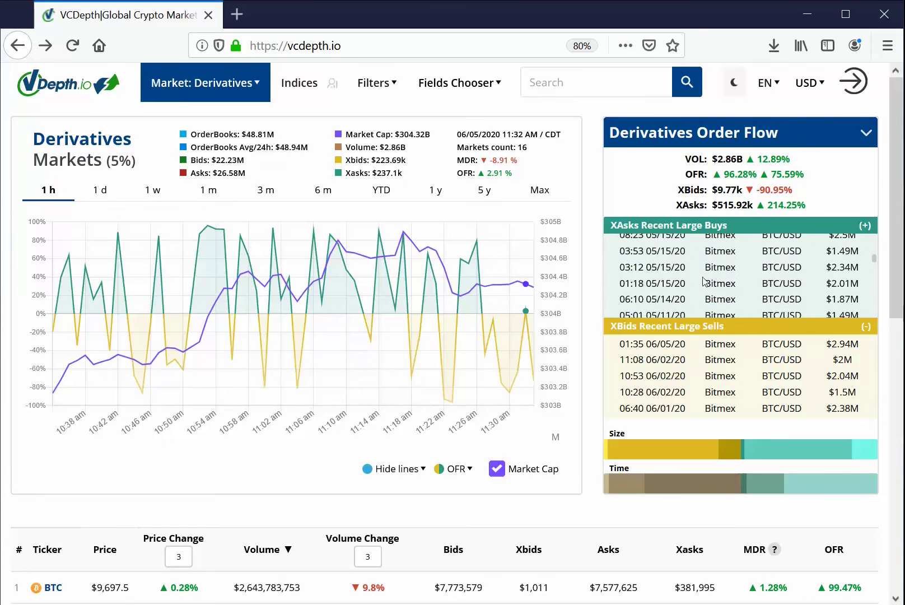
scroll(704, 276, up, 8)
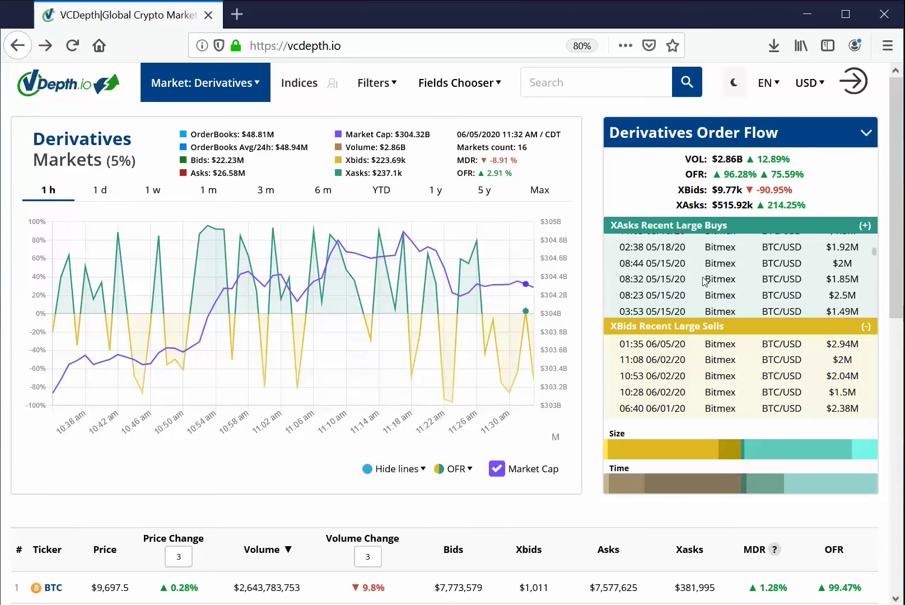
scroll(722, 372, down, 3)
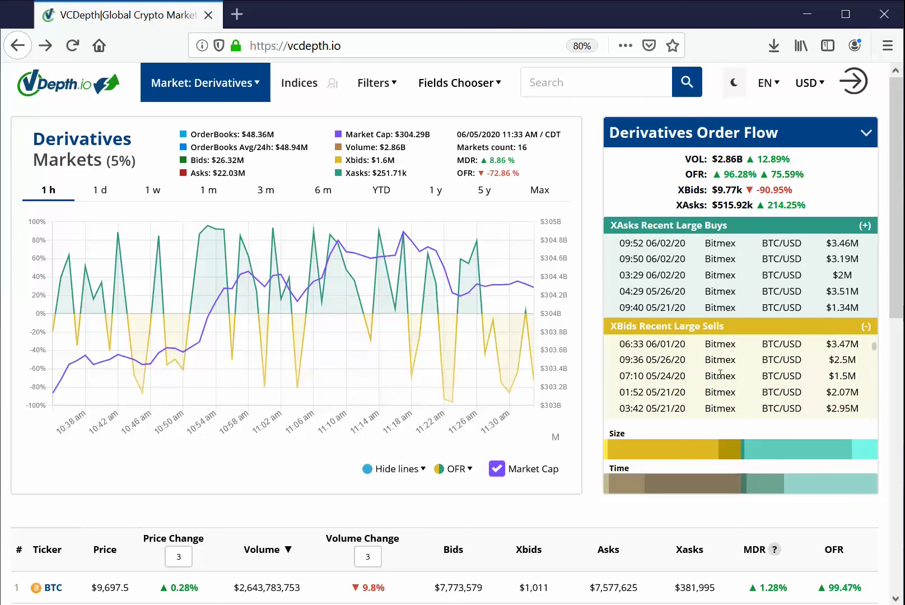
scroll(717, 372, up, 3)
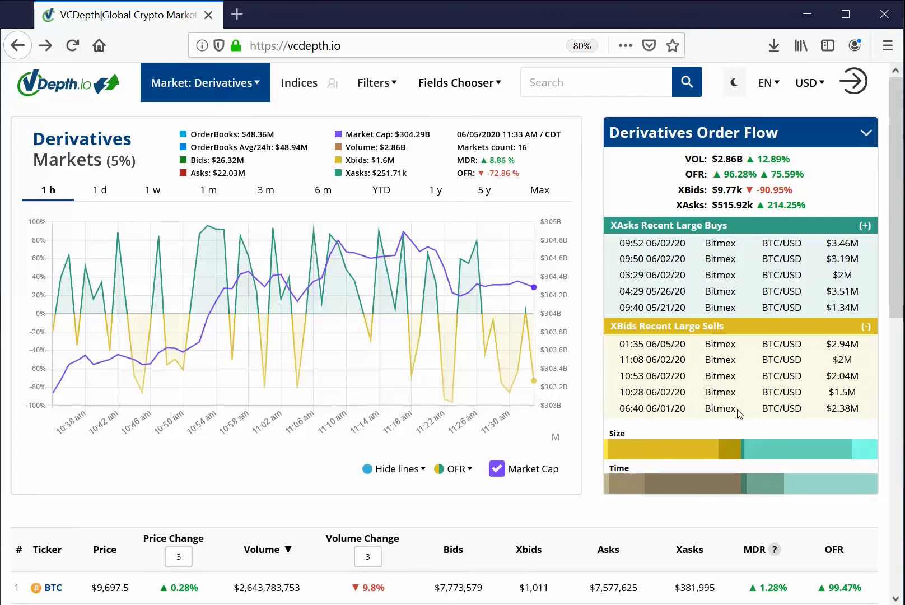
Step: Examine the Size and Time breakdown bars of the Derivatives Order Flow, including the small, medium and large sells segments
double_click(626, 435)
double_click(618, 467)
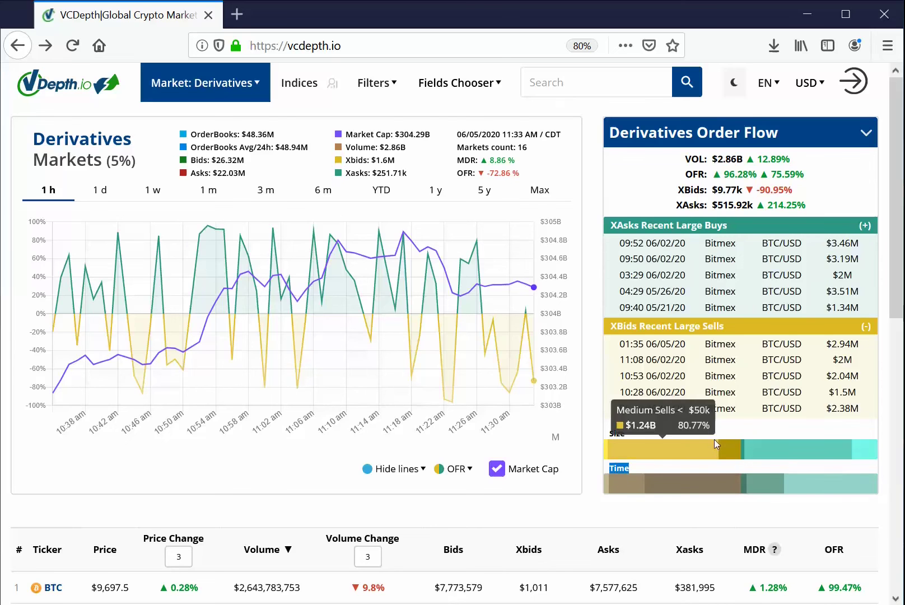
click(705, 421)
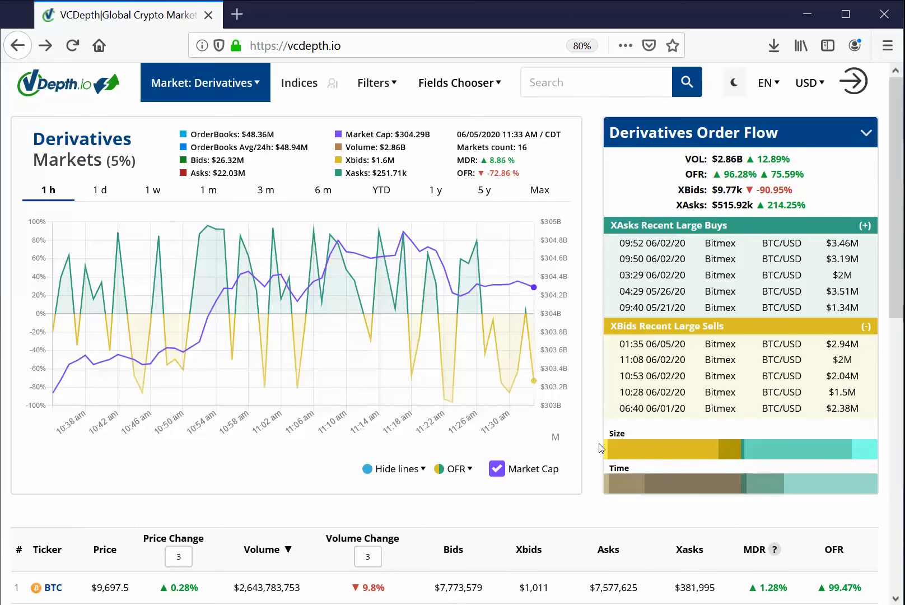
mouse_move(604, 445)
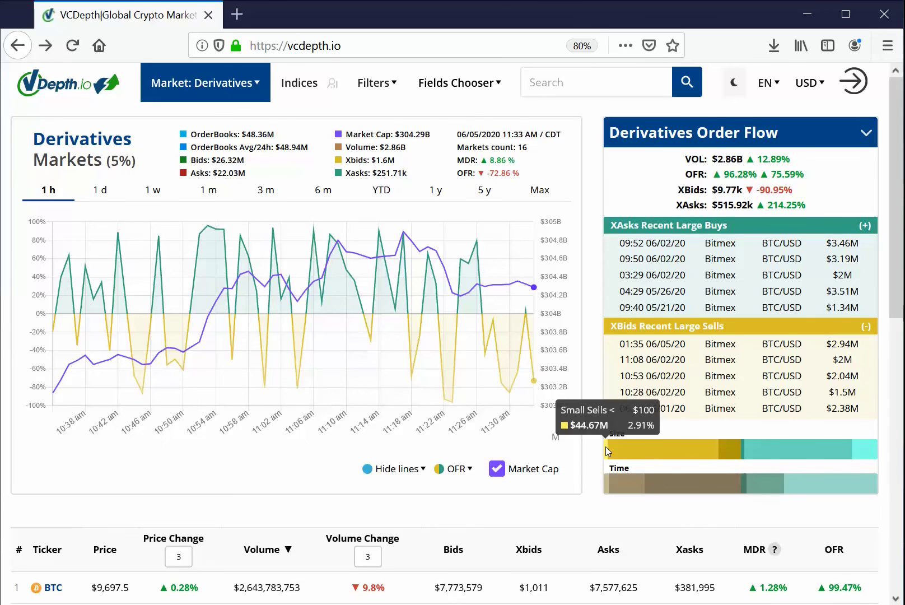
mouse_move(633, 447)
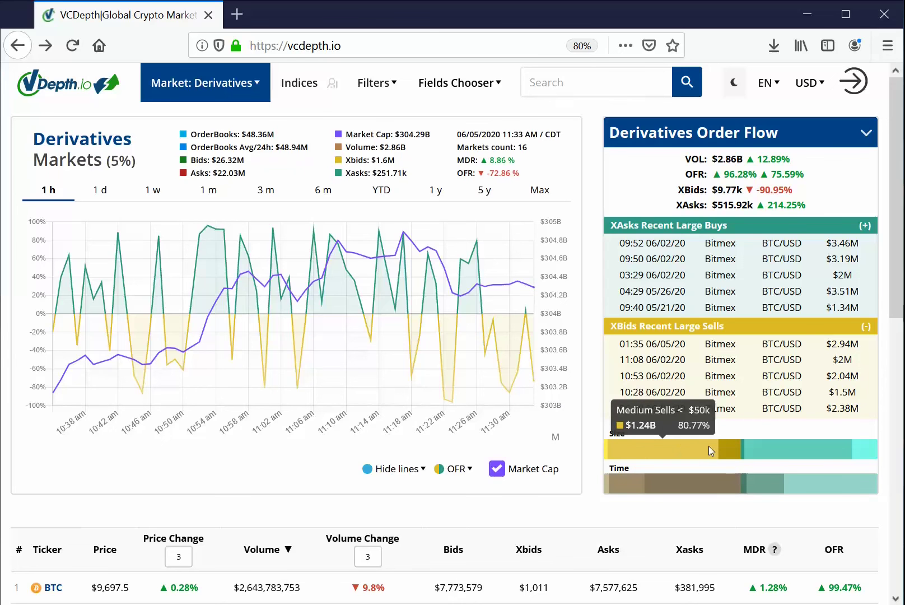
mouse_move(726, 445)
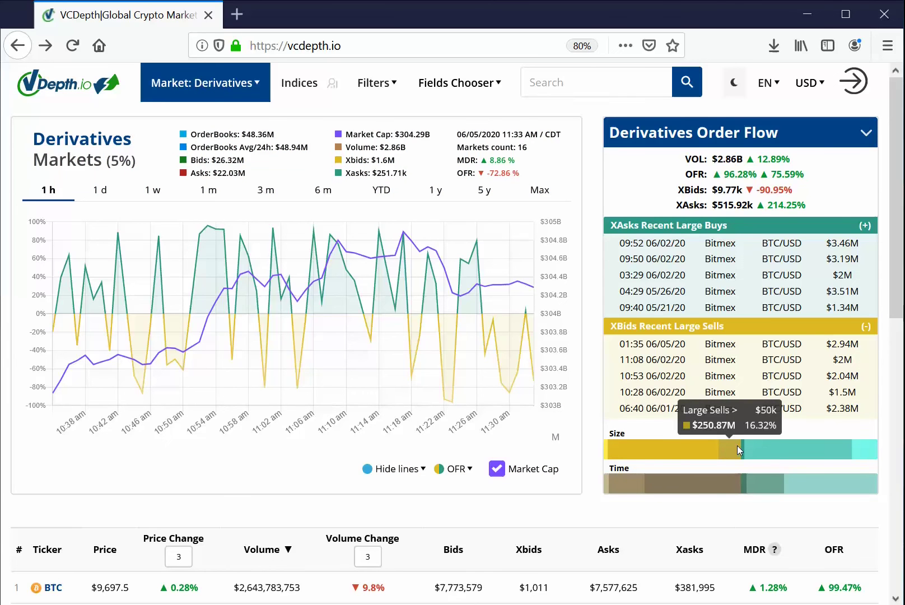
mouse_move(758, 445)
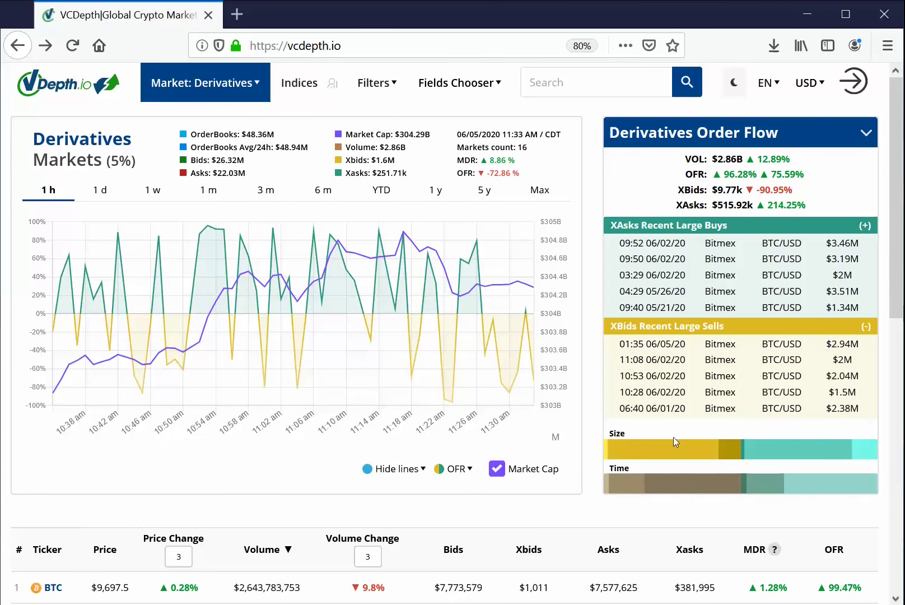
mouse_move(664, 447)
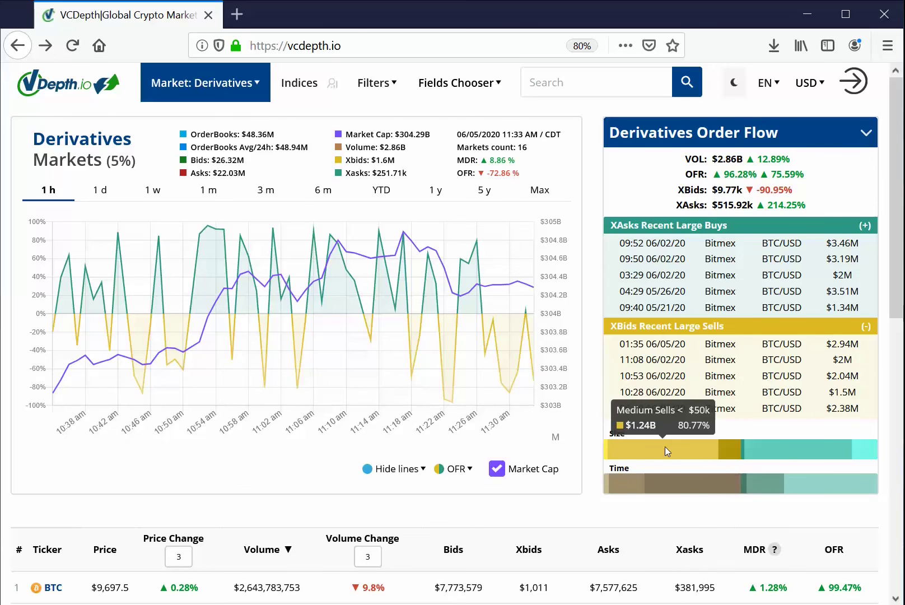
mouse_move(609, 486)
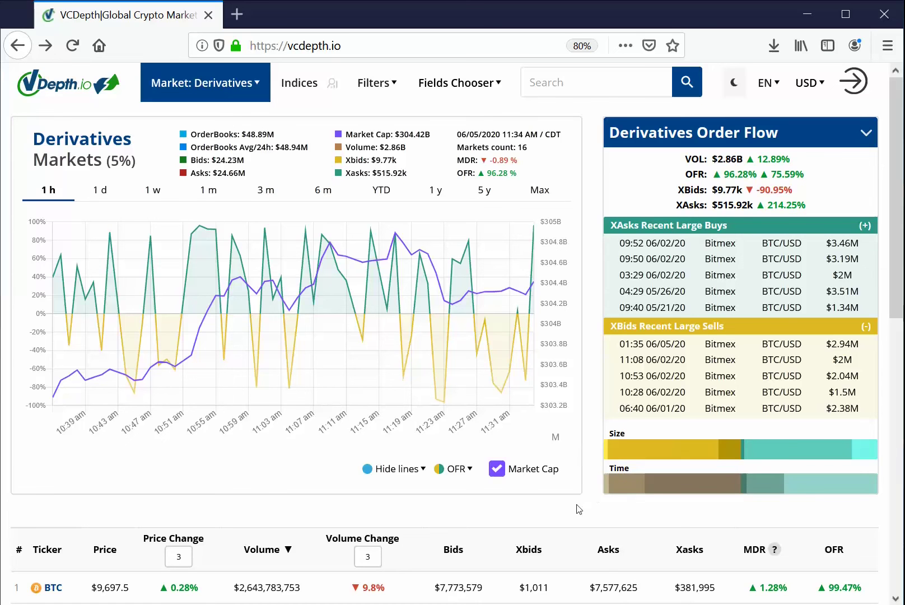
Step: Open the Ethereum page from the derivatives table and replace the MDR line in its chart with the OFR line
scroll(34, 575, down, 3)
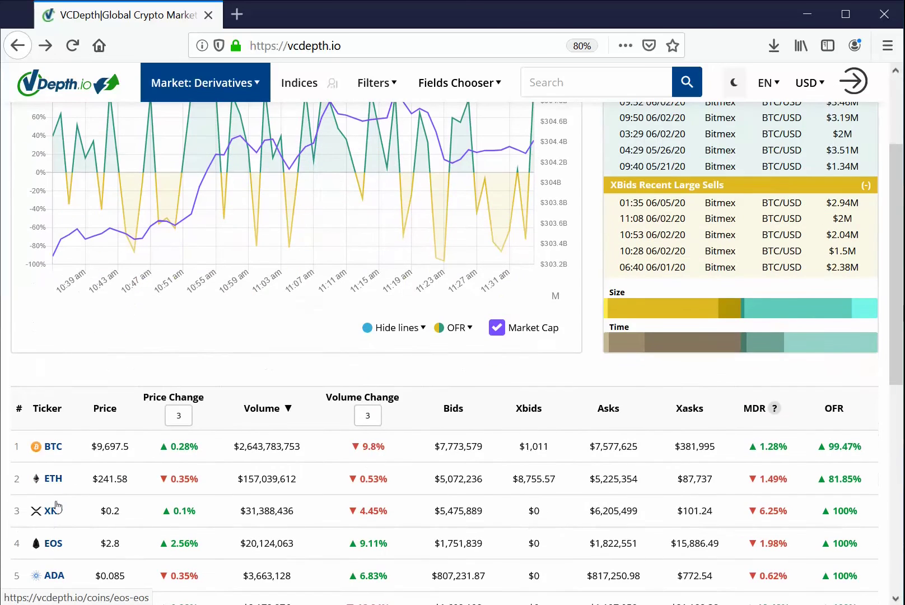
click(52, 480)
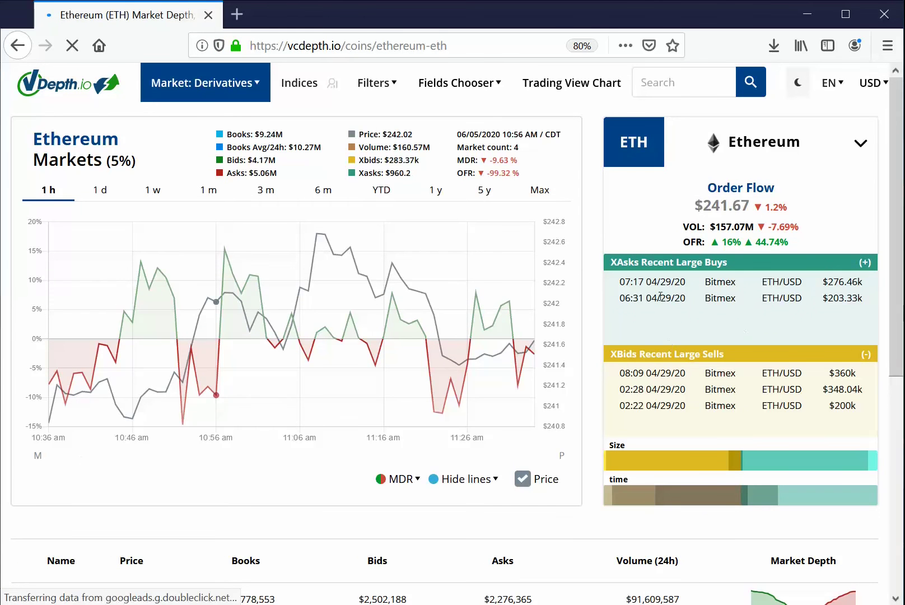
click(396, 479)
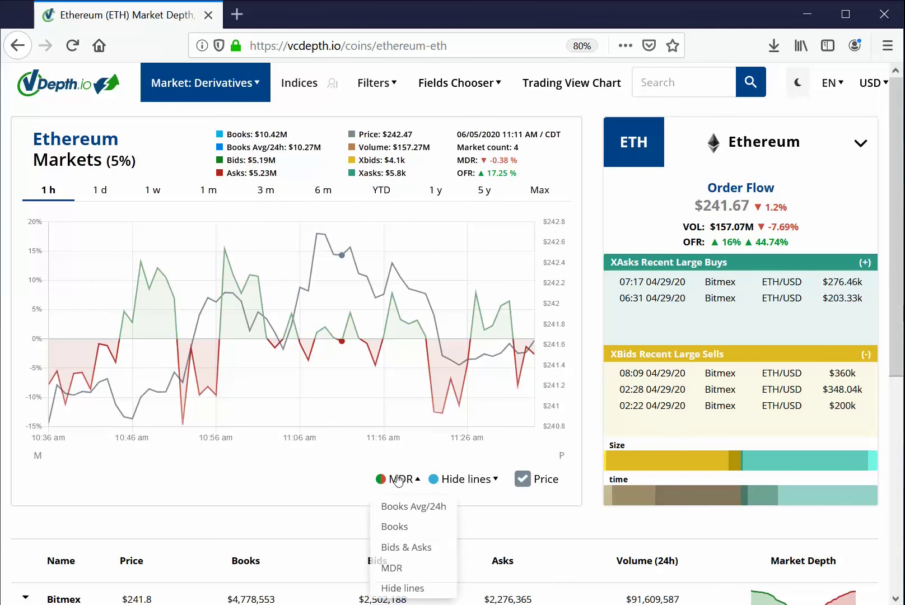
click(387, 588)
click(459, 480)
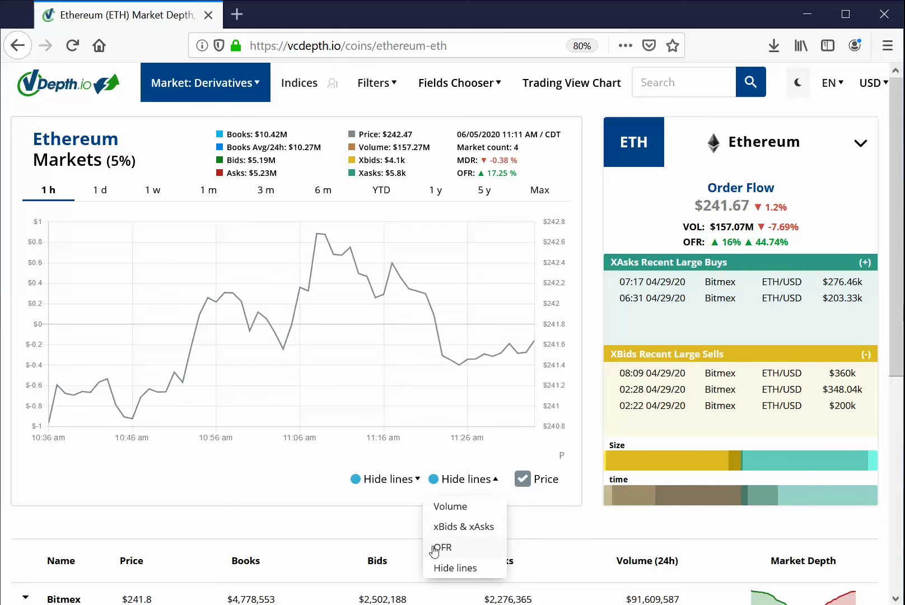
click(437, 548)
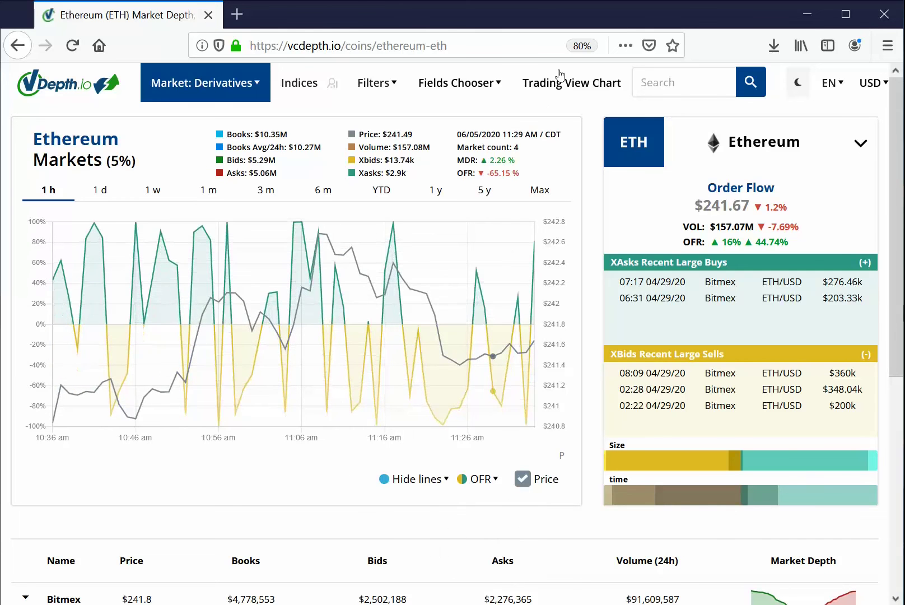
Step: Switch Ethereum to the Trading View chart and add the OFR, Xasks/Xbids and MDR indicators
click(562, 93)
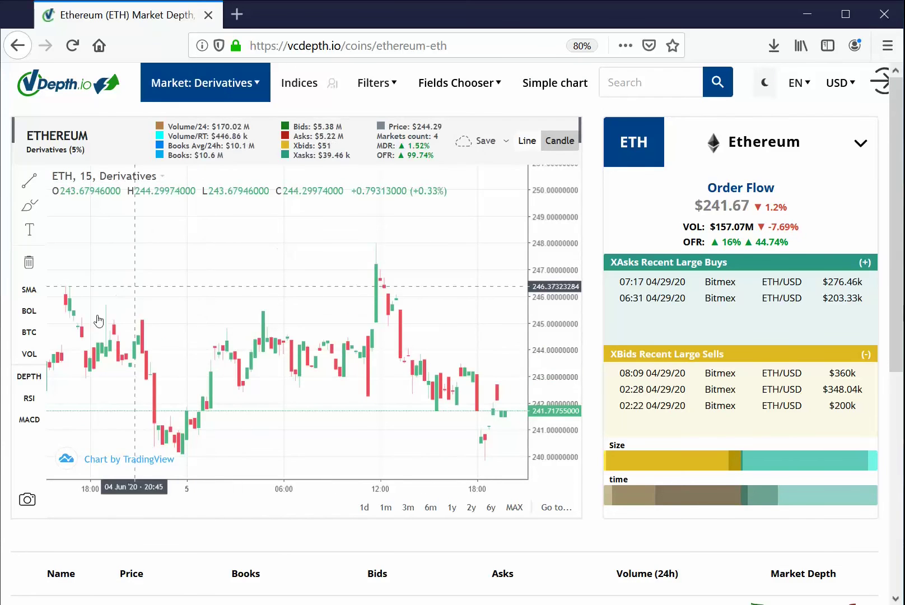
click(31, 364)
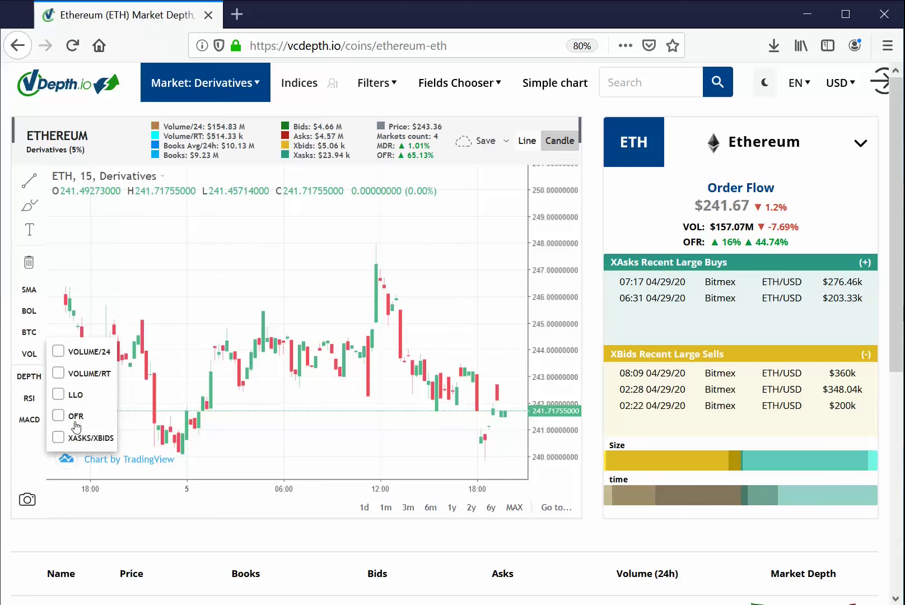
click(57, 416)
click(58, 437)
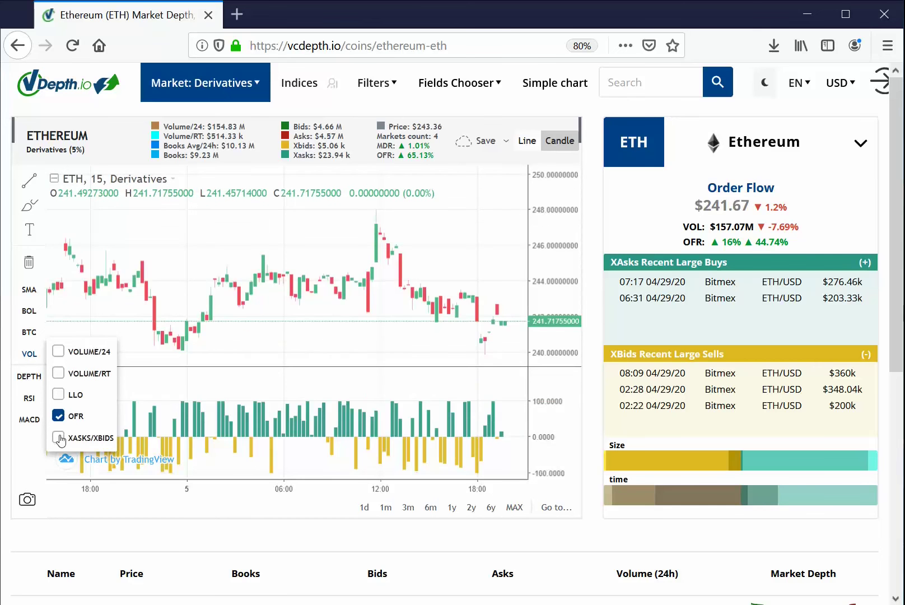
click(26, 379)
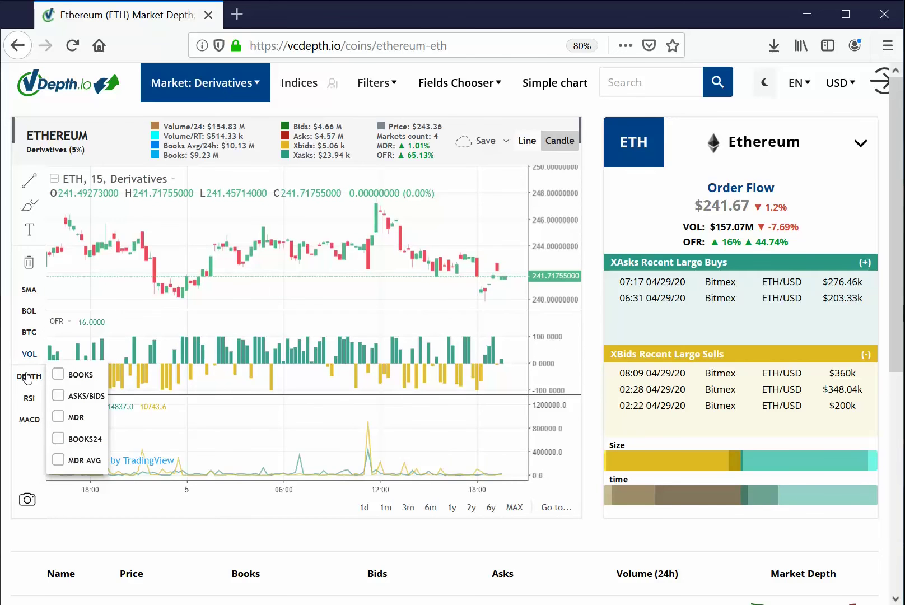
click(58, 417)
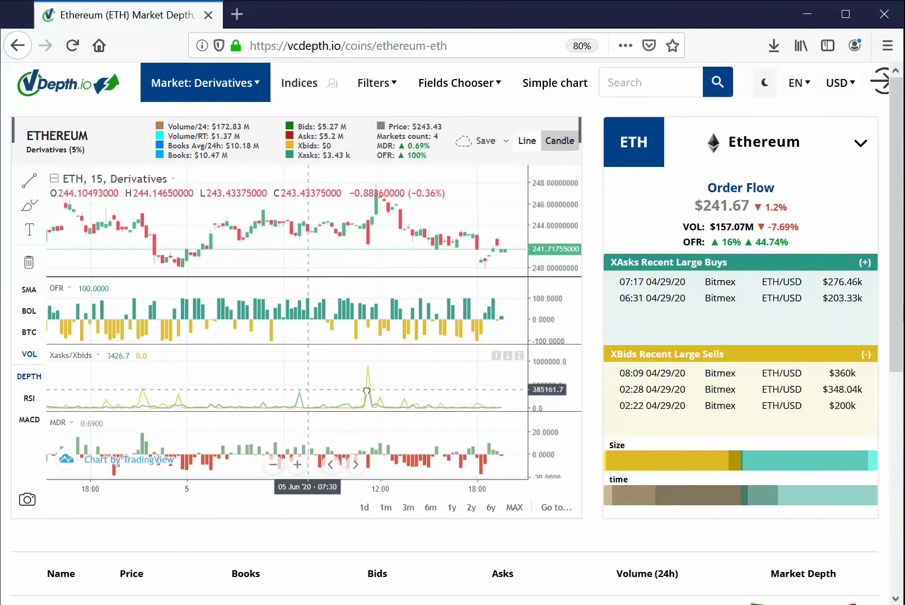
Step: Check the Volume fields available for the Ethereum markets table and look over the table below the chart
click(476, 88)
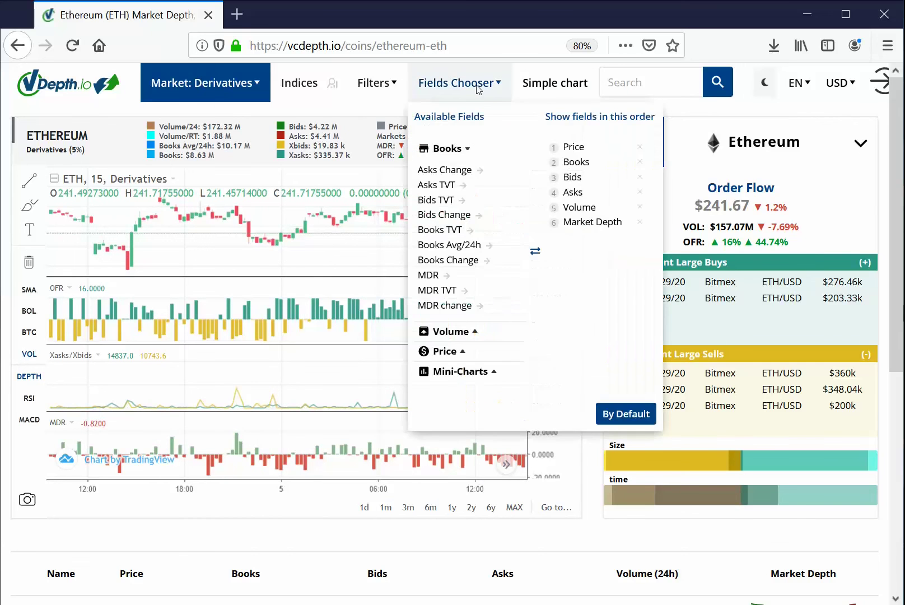
click(442, 331)
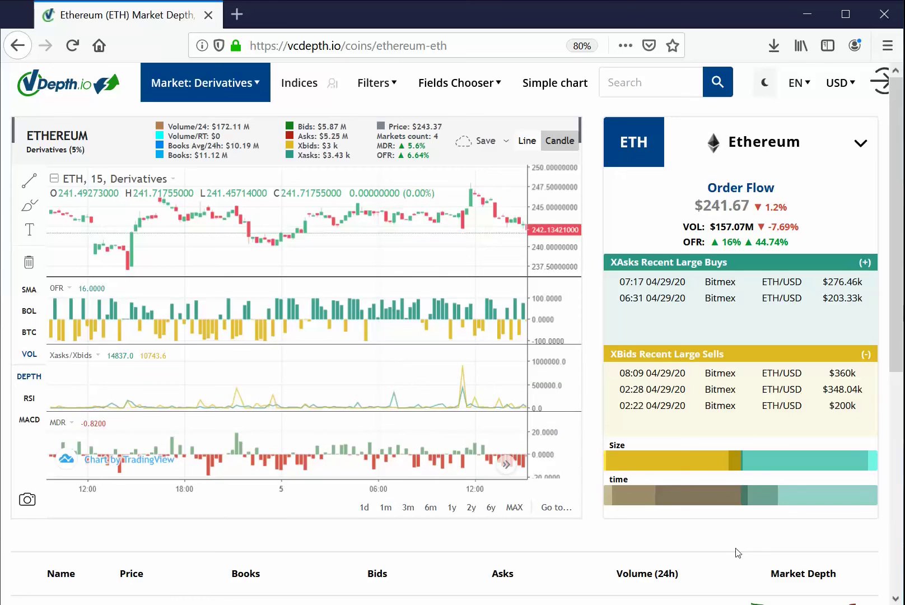
scroll(727, 547, down, 3)
scroll(728, 504, up, 3)
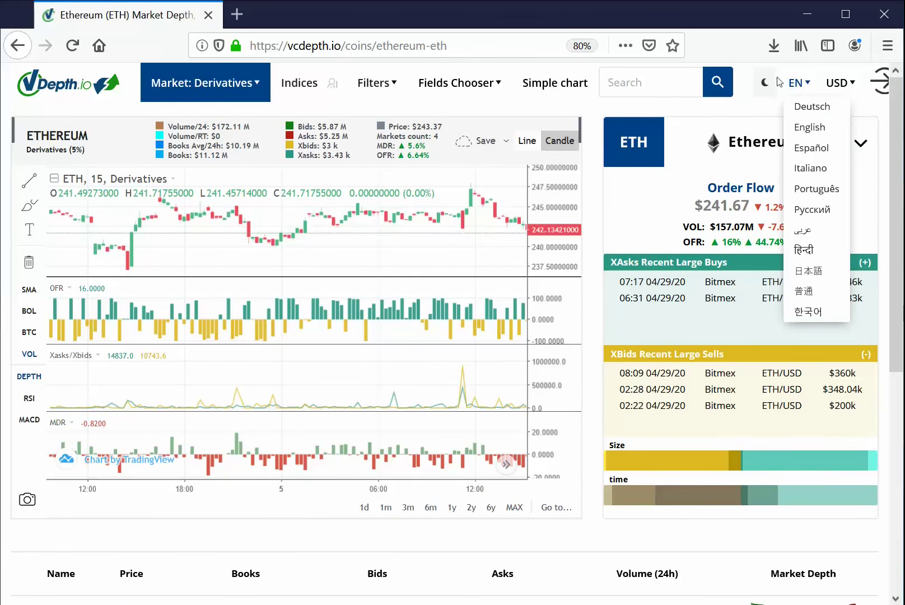